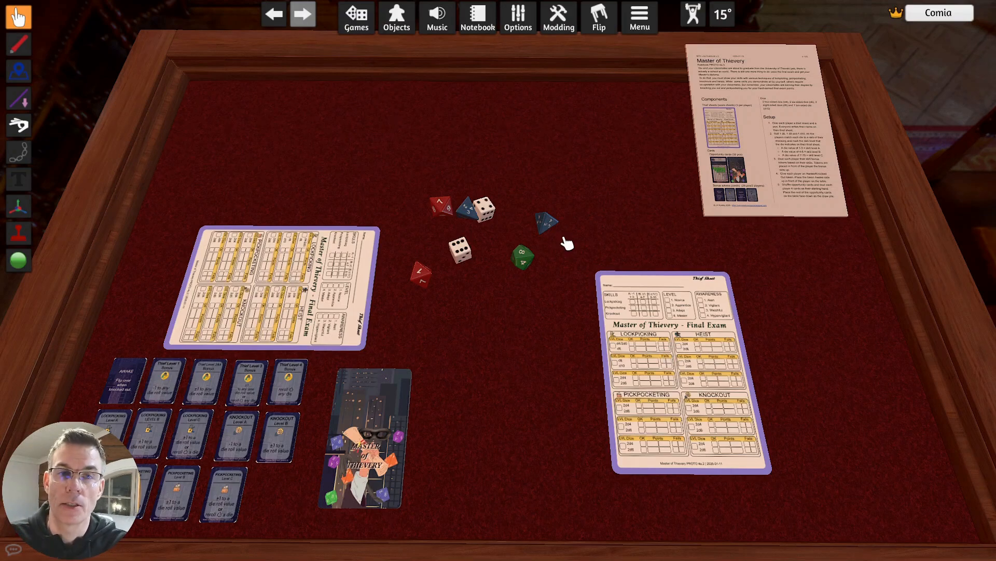
Step: Handwrite the player's name in red on the upright thief sheet's Name line and draw a mark in its Lockpicking section
left_click(24, 51)
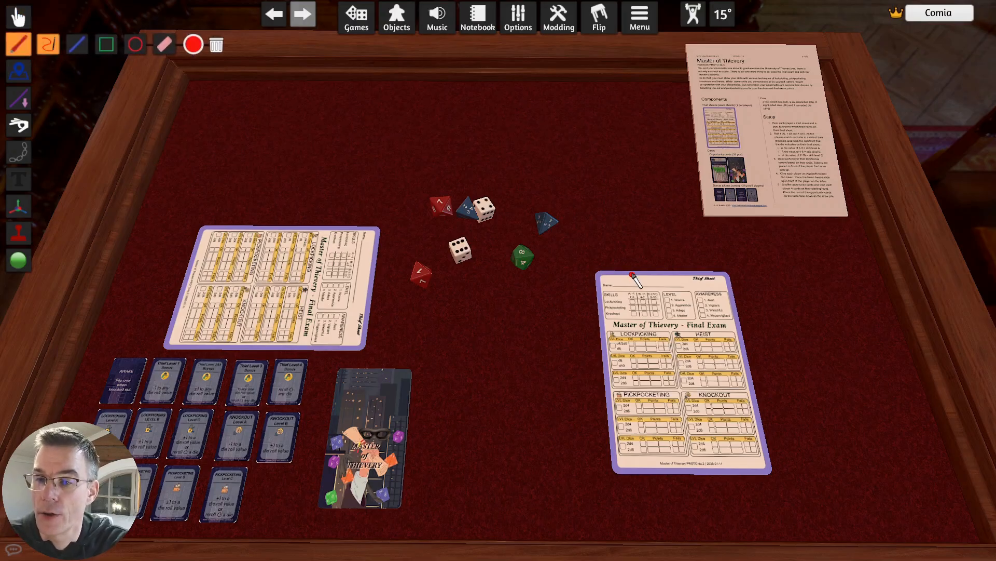
mouse_move(631, 273)
left_mouse_down()
mouse_move(626, 286)
mouse_move(649, 283)
mouse_move(654, 293)
mouse_move(652, 273)
mouse_move(651, 284)
left_mouse_up()
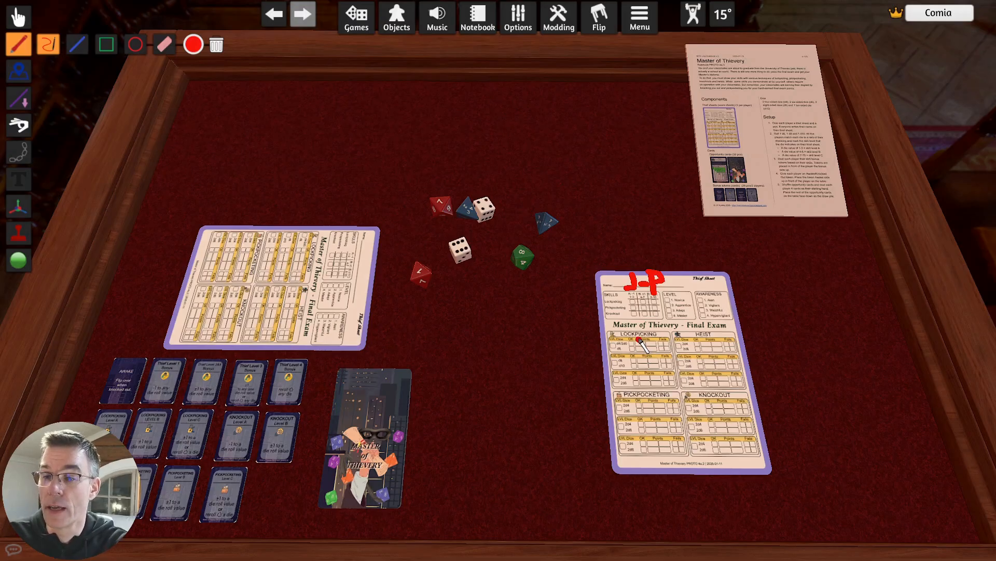
left_click_drag(640, 340, 647, 346)
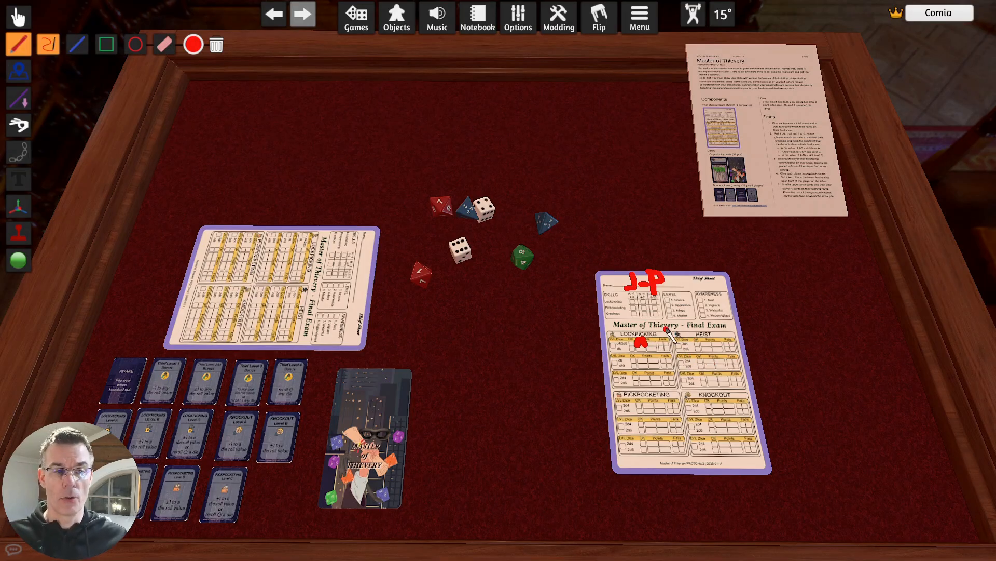
Step: Place a text label reading 1331 over the Lockpicking section of the upright thief sheet
left_click(19, 182)
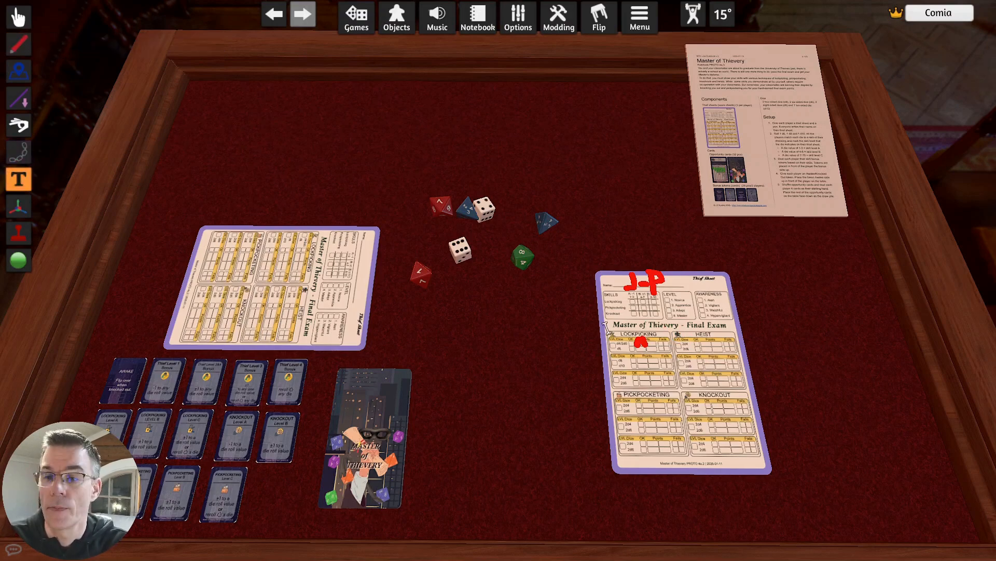
left_click(644, 363)
left_click(636, 357)
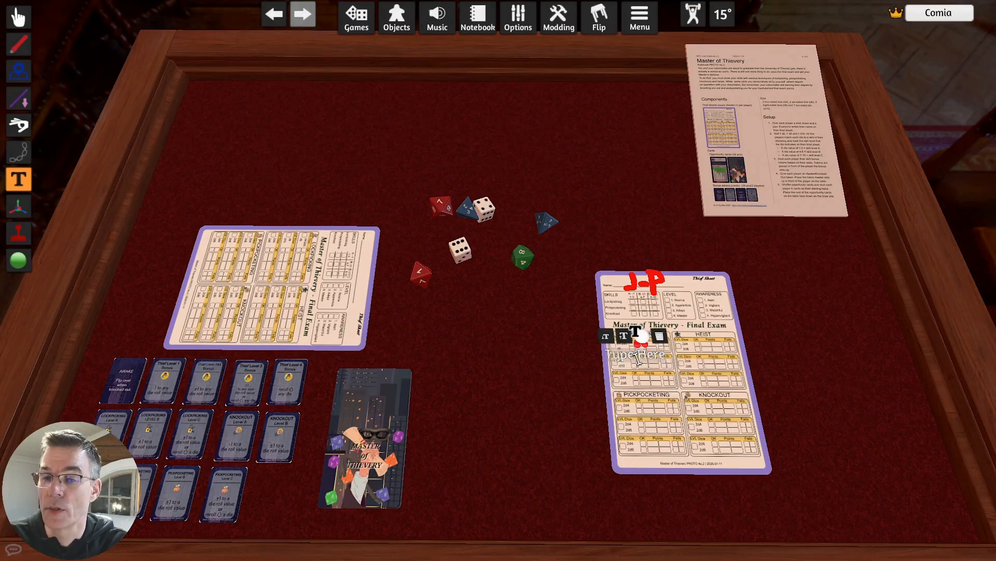
type("1331")
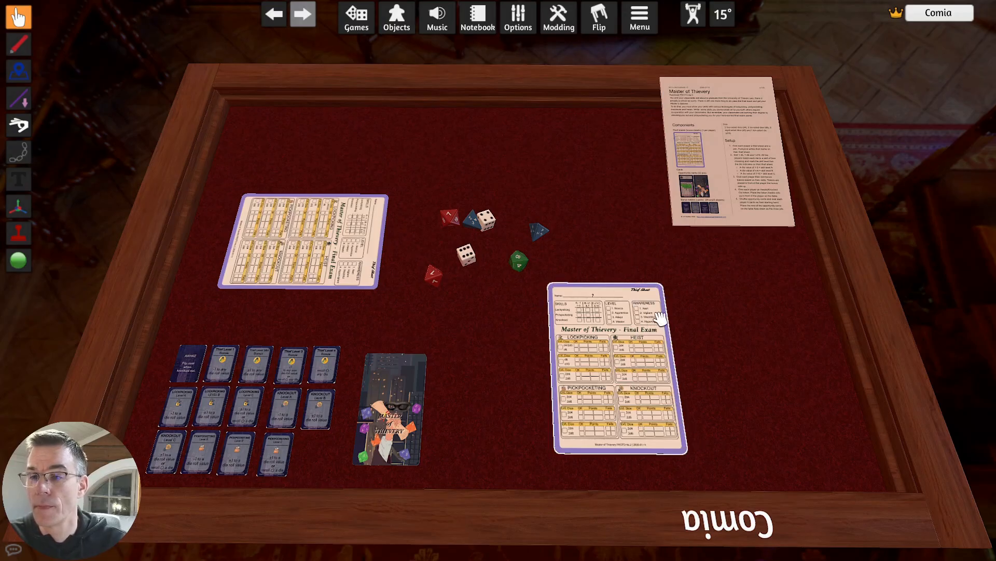
Step: Enter the player's name in the Name field of the editable thief sheet
scroll(614, 254, "up", 8)
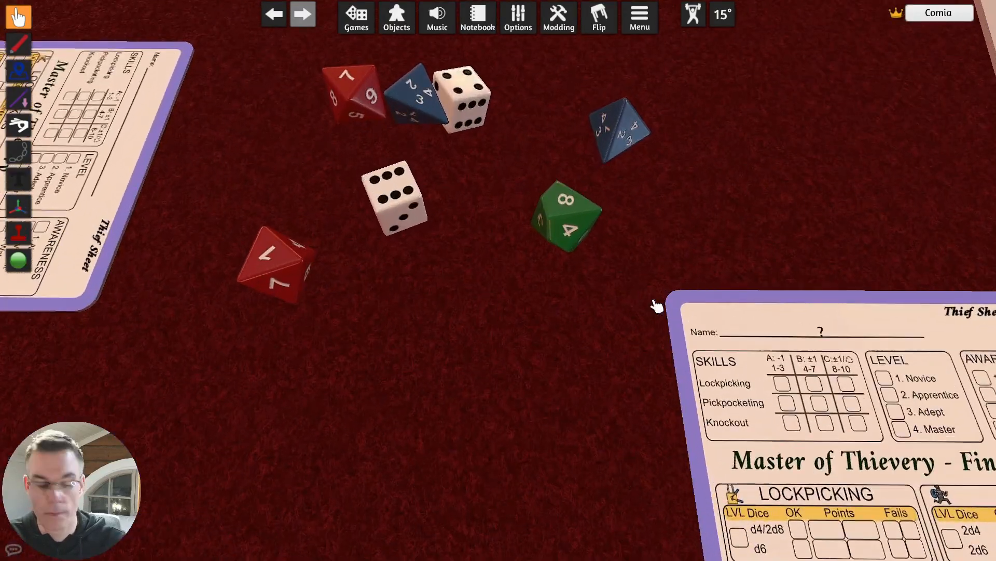
key("d")
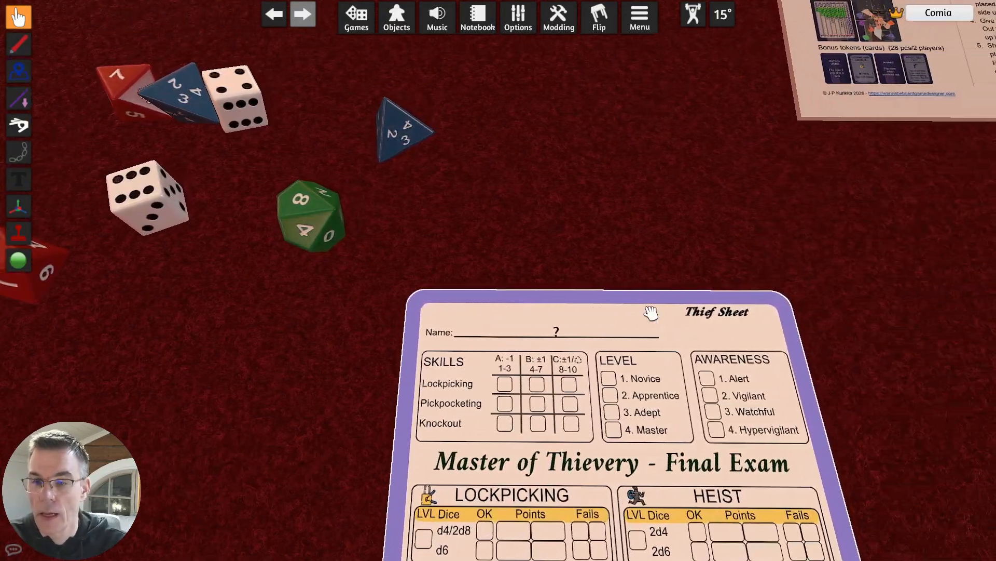
key("d")
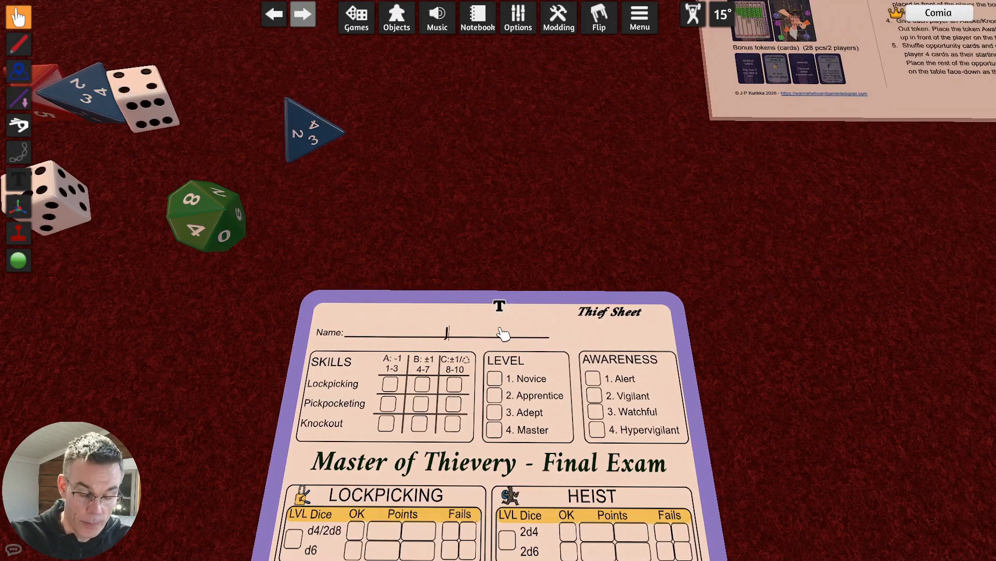
type("J-P")
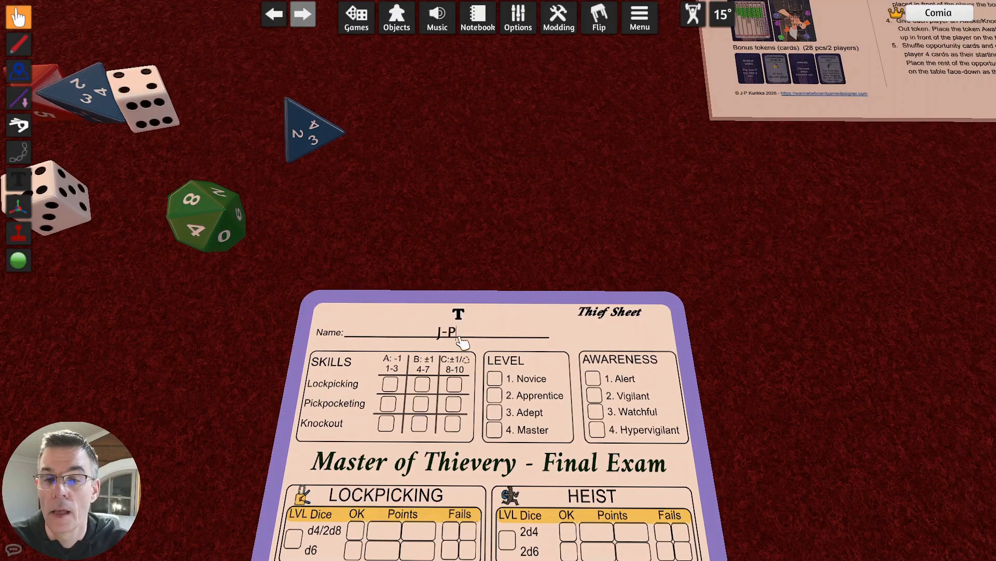
Step: Mark Lockpicking A, Pickpocketing B and Knockout C in the Skills section of the thief sheet
left_click(394, 387)
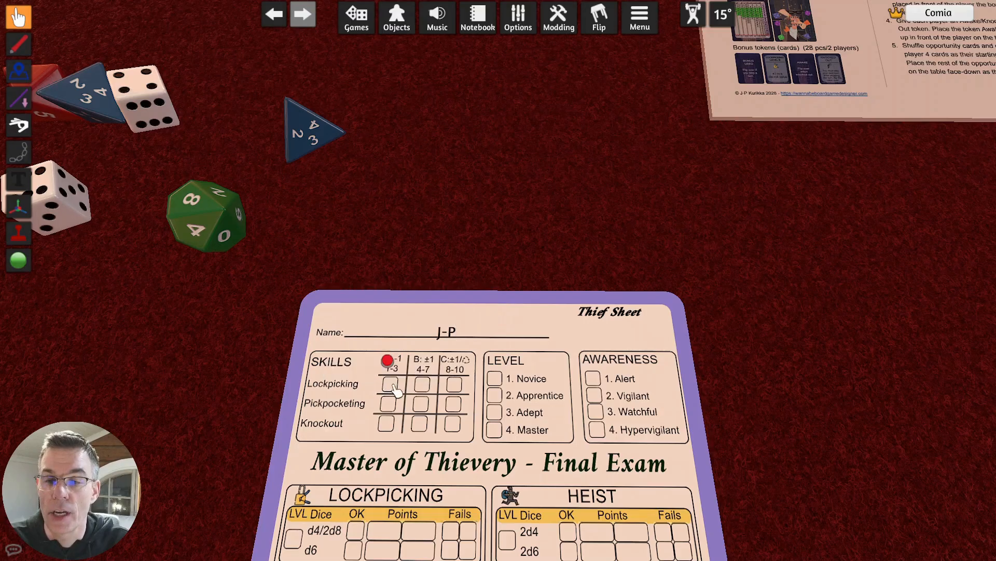
left_click(421, 404)
left_click(460, 423)
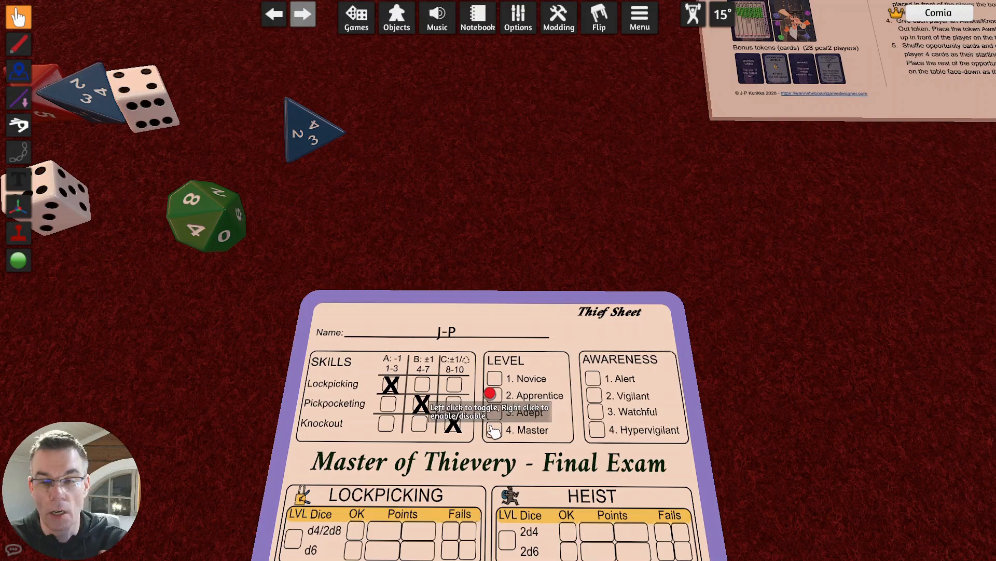
Step: Clear the Knockout C mark and toggle the Pickpocketing B box off and on again
left_click(453, 424)
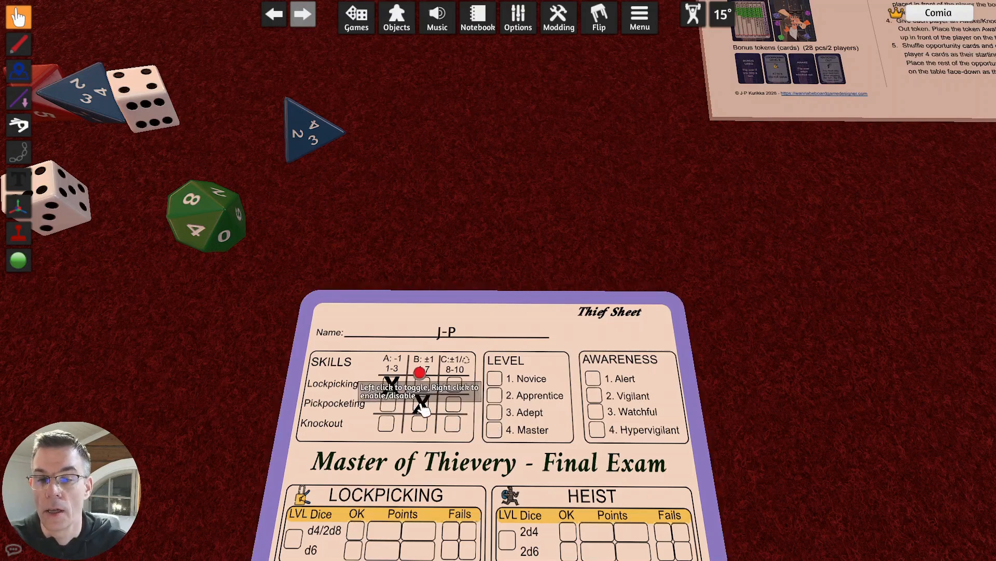
left_click(417, 408)
left_click(426, 407)
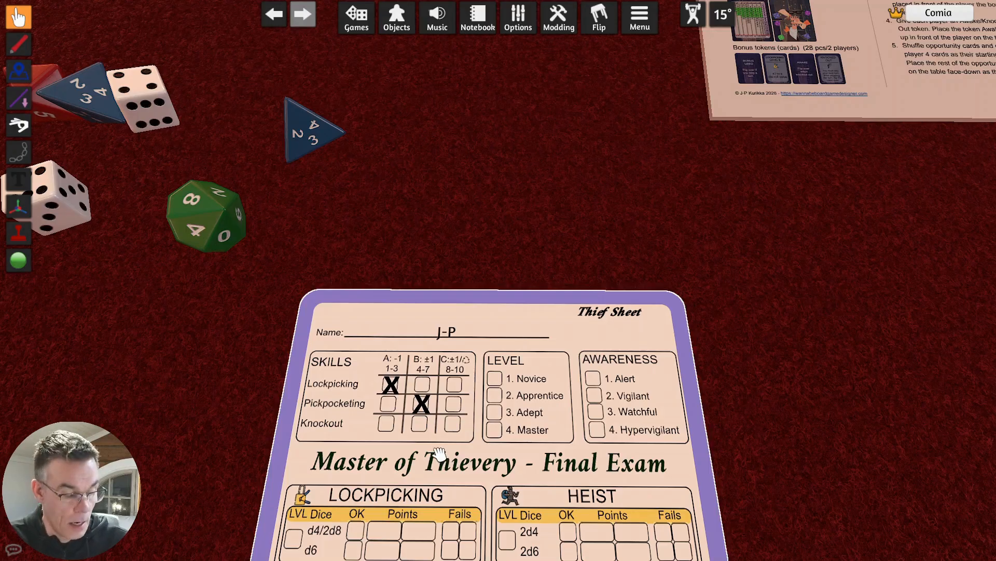
Step: Enter 13 in the first Points box of the Lockpicking section and mark Fails boxes in the same block
key("s")
left_click(402, 421)
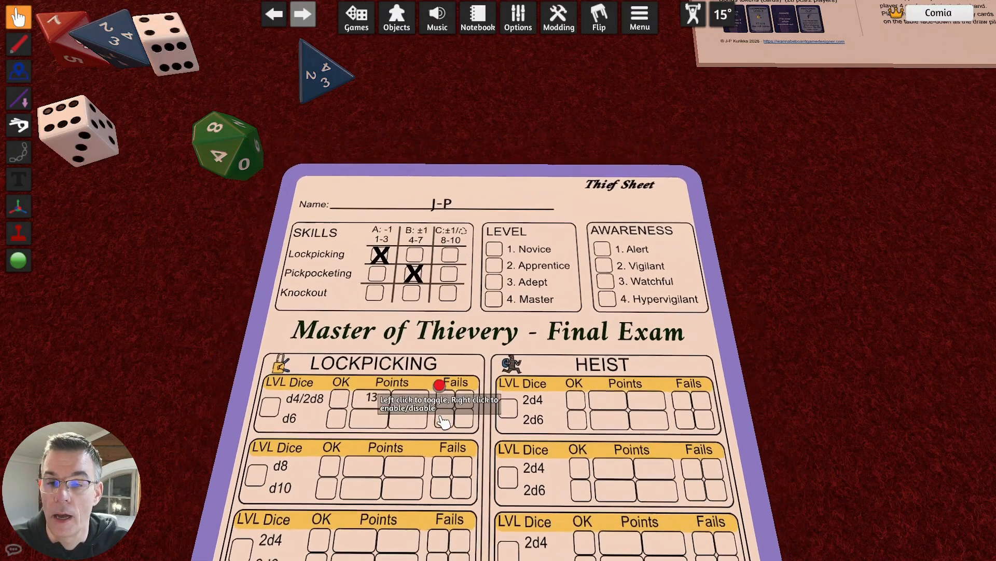
left_click(456, 418)
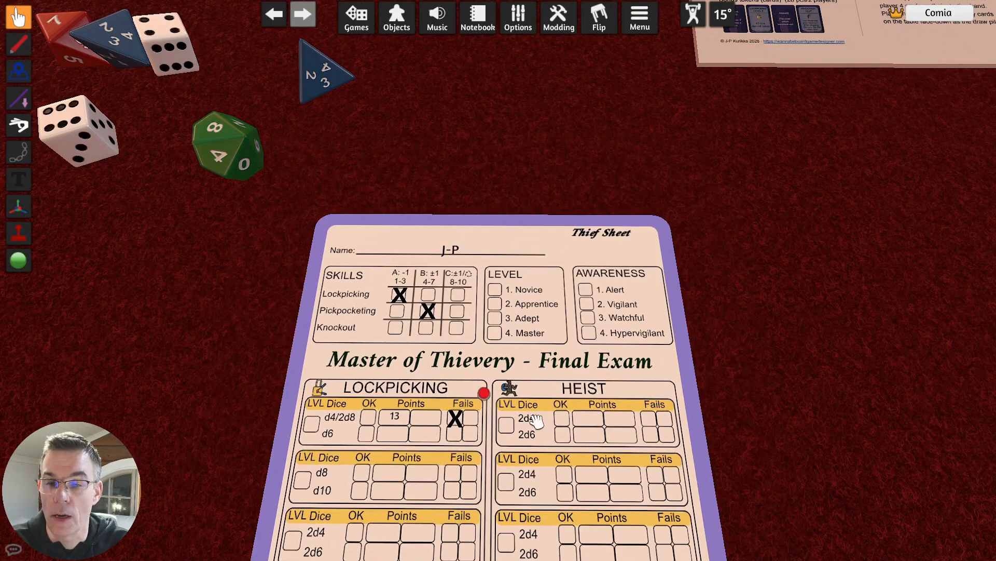
left_click(470, 435)
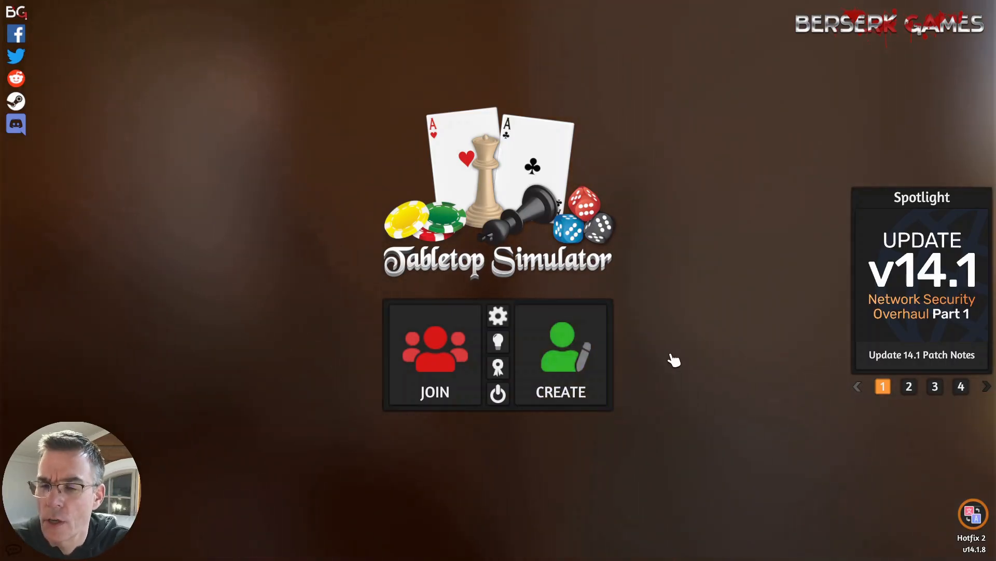
Step: Load the Make Anything Editable workshop mod in a new single-player game and delete the example cards and sheets from the table
left_click(585, 362)
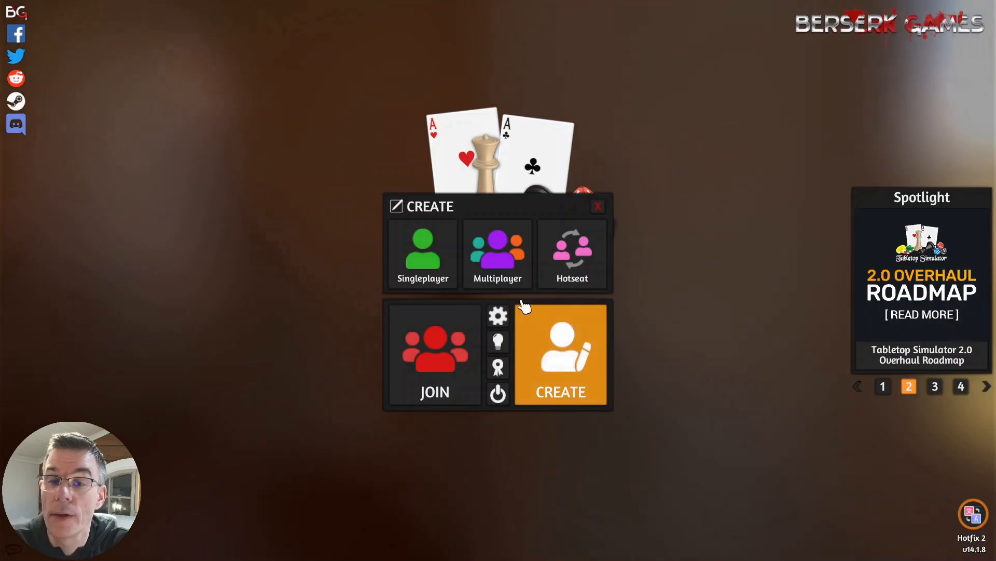
left_click(445, 267)
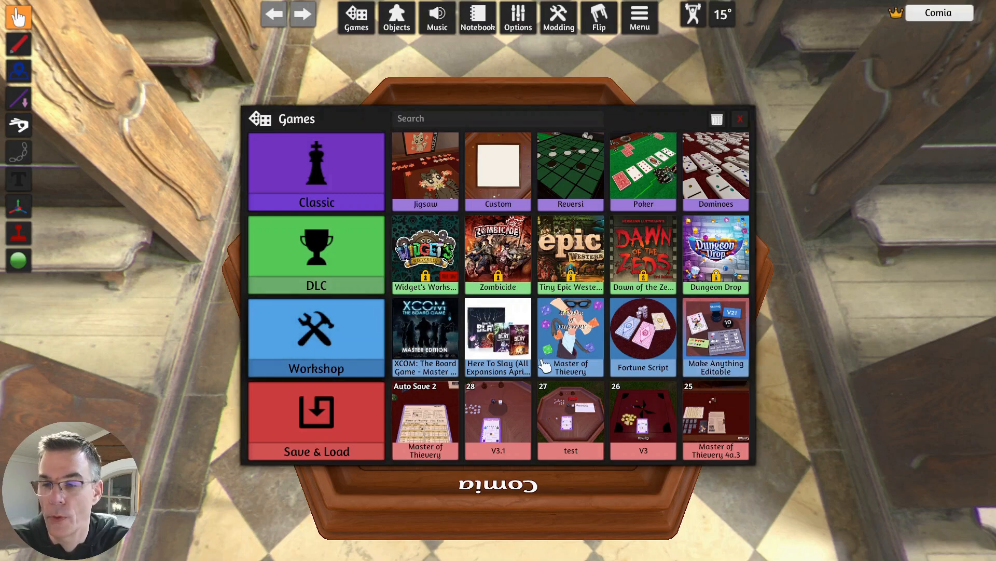
left_click(726, 344)
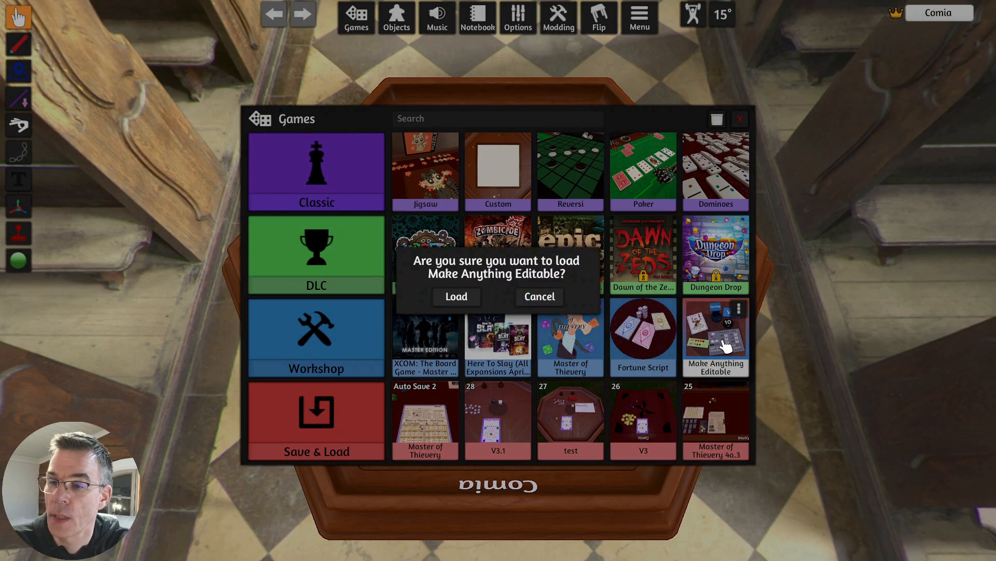
left_click(456, 296)
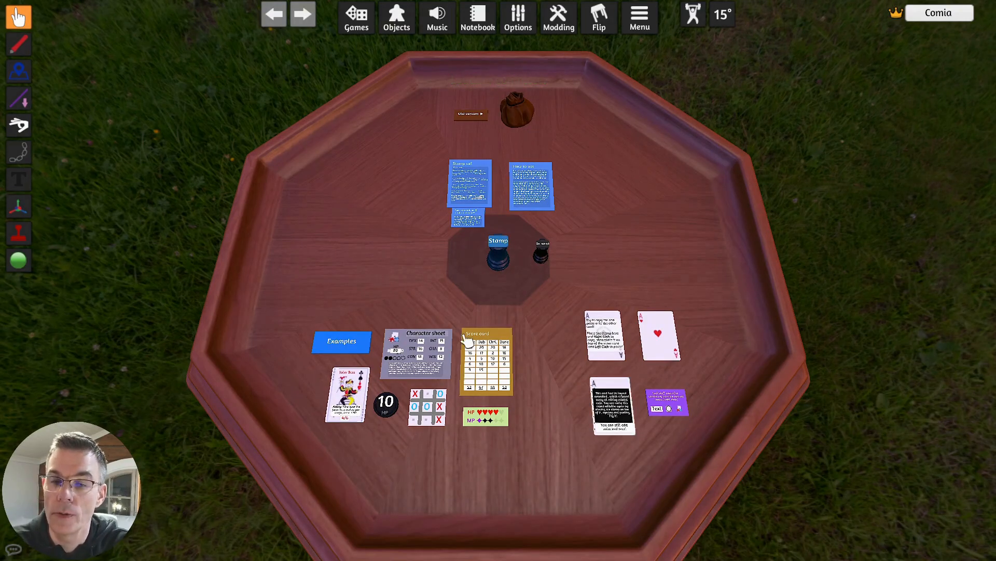
left_click_drag(290, 307, 698, 435)
key("Delete")
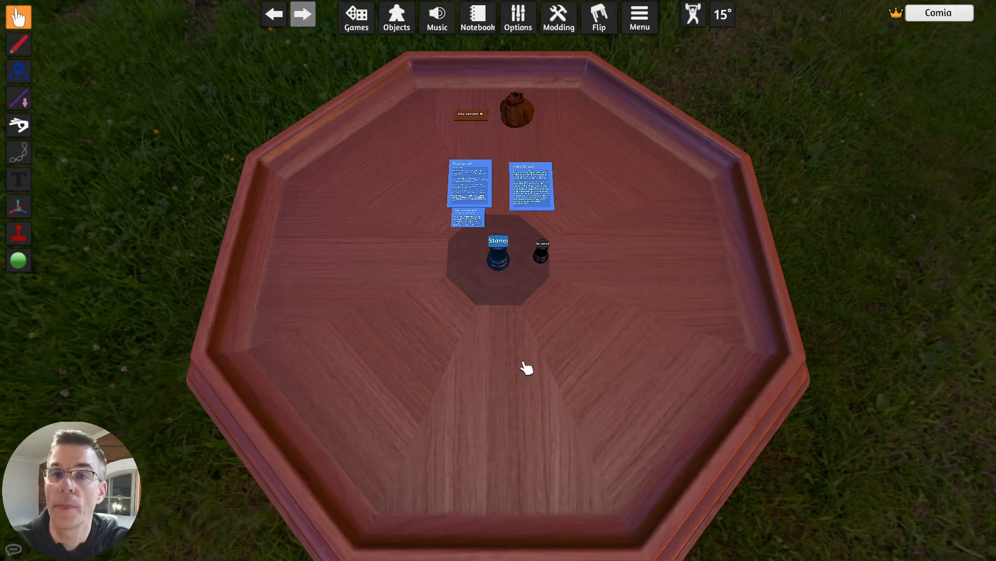
Step: Place one copy of the saved object TSno logic from the Demo folder on the near part of the table
left_click(393, 17)
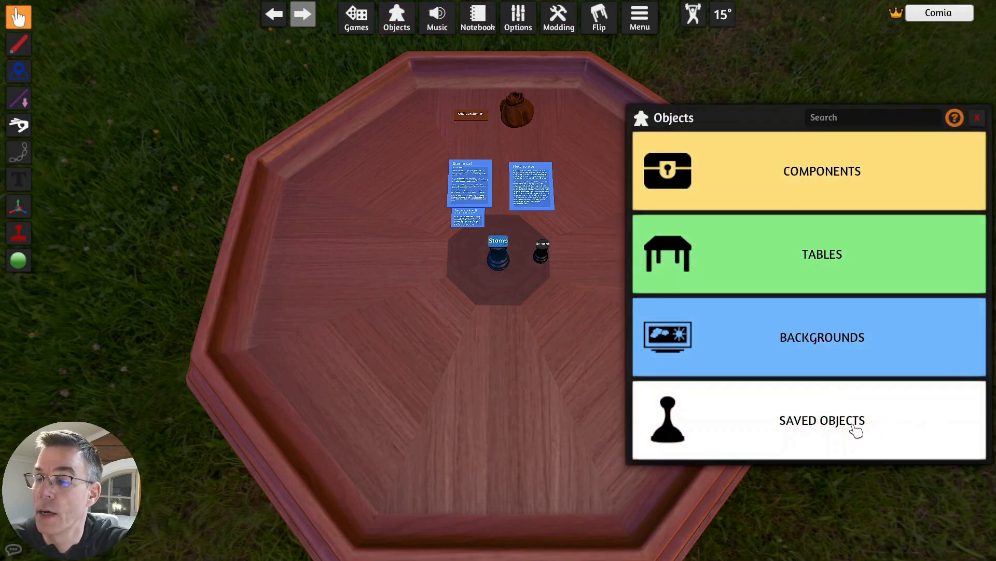
left_click(883, 424)
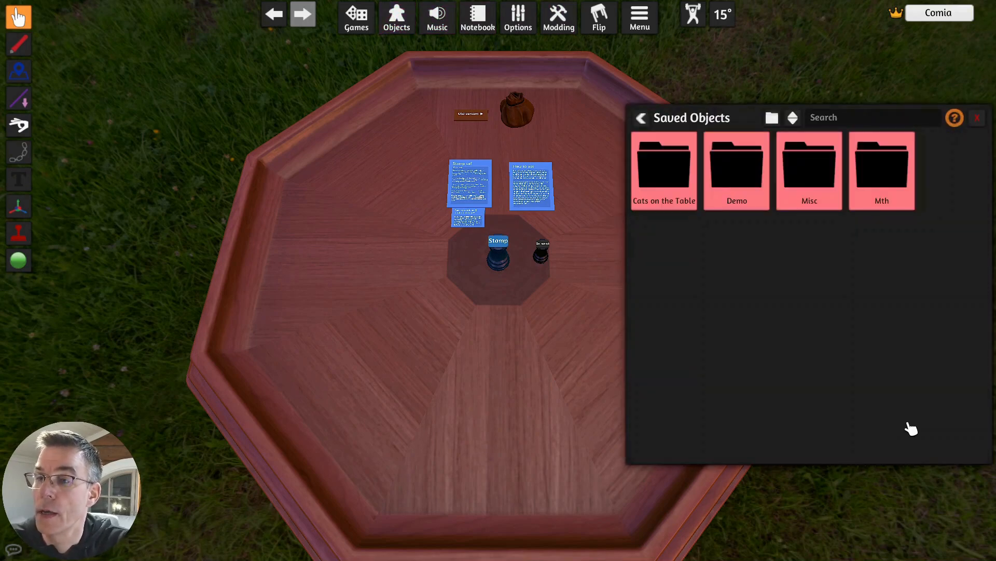
left_click(734, 194)
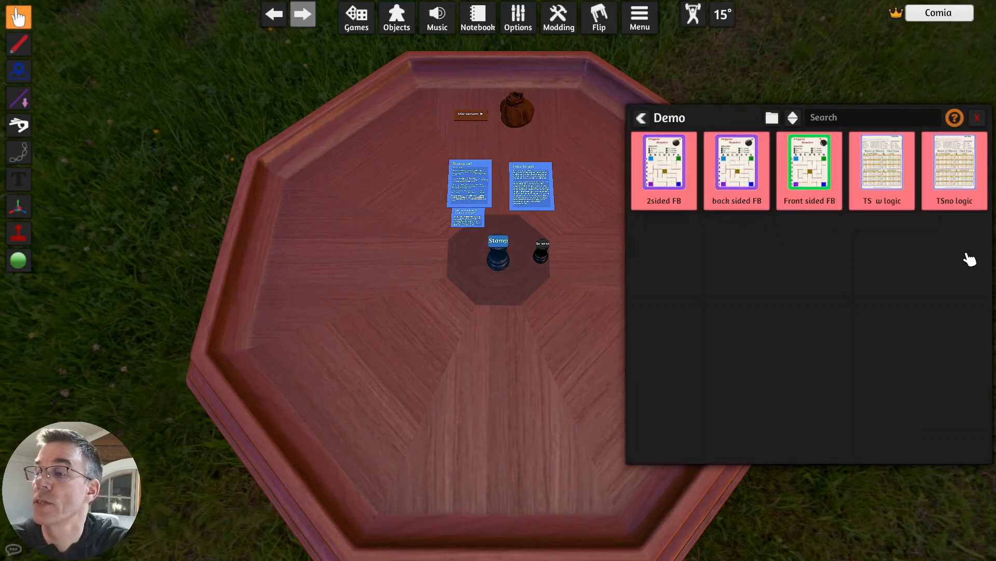
left_click(960, 190)
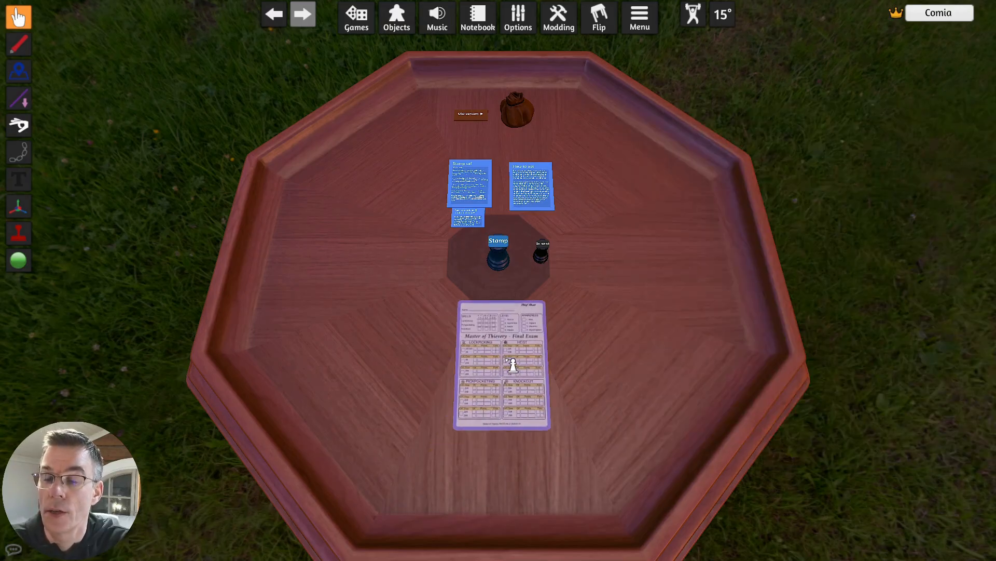
left_click(511, 363)
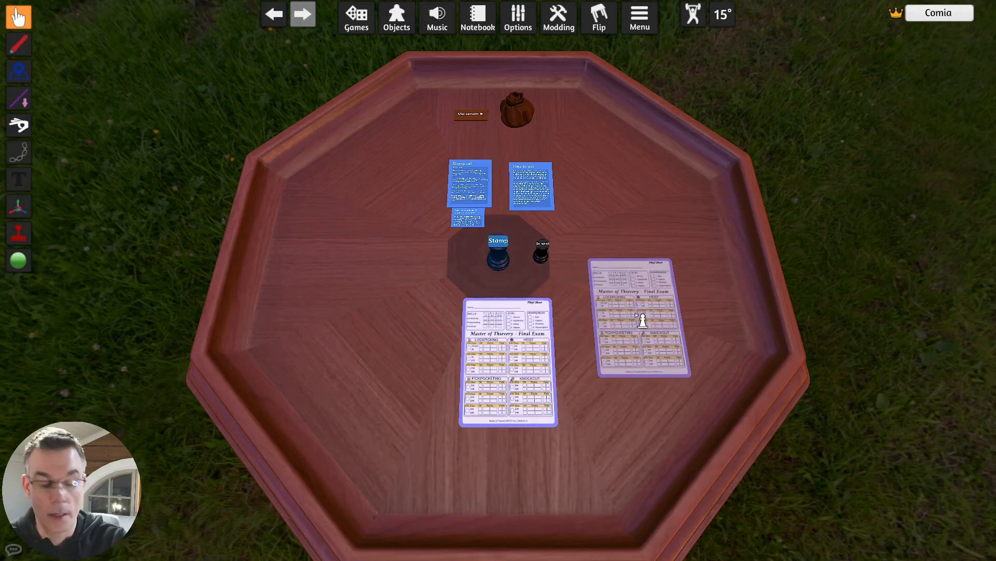
right_click(638, 316)
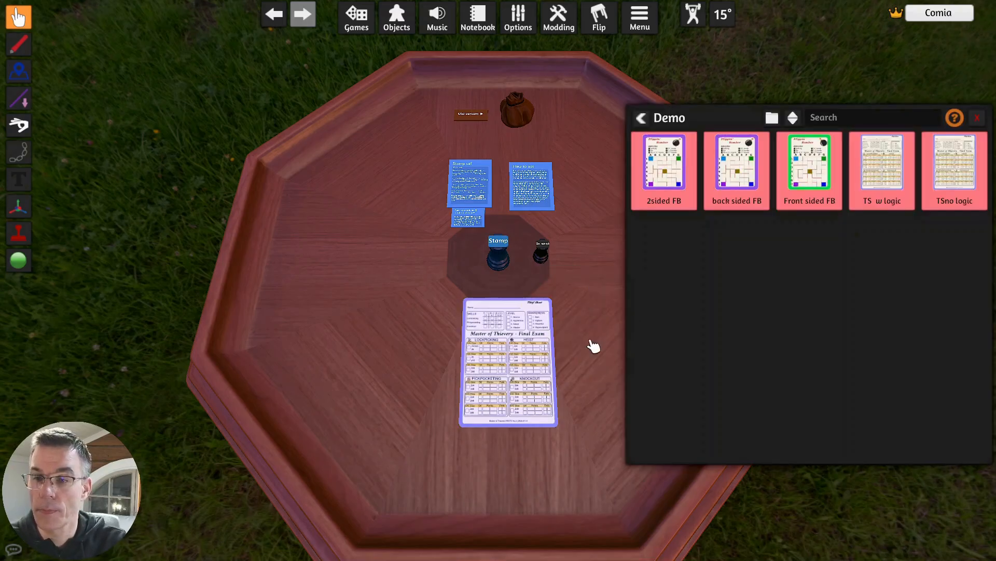
left_click(978, 118)
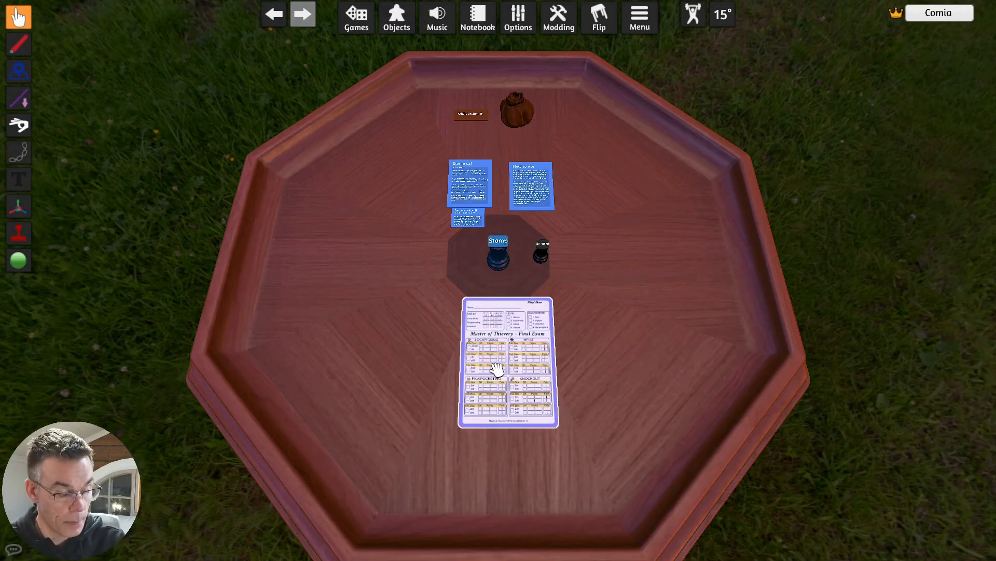
Step: Enlarge the thief sheet by seven size increments
key("plus")
key("plus")
key("plus")
key("plus")
key("plus")
key("plus")
key("plus")
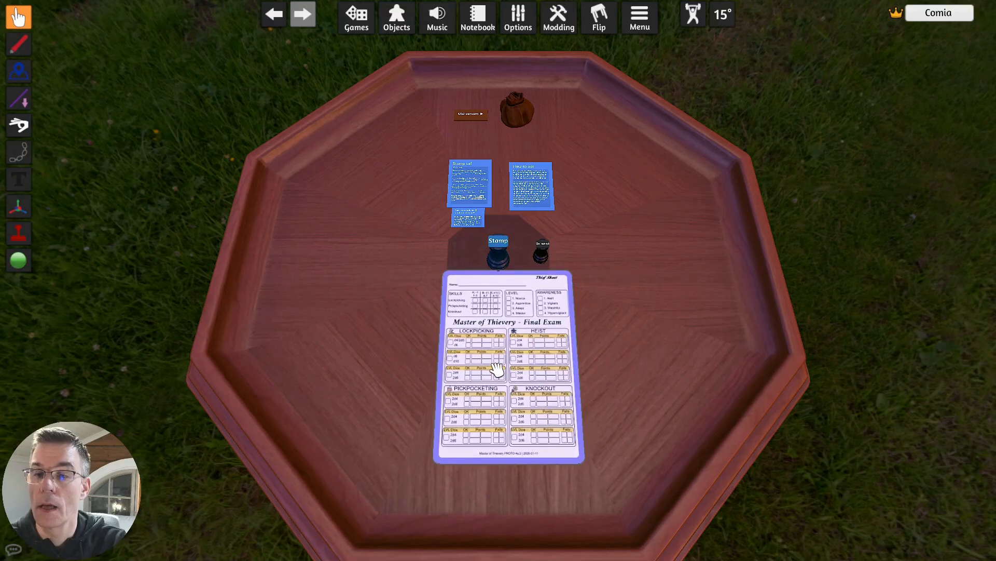
Step: Flip the thief sheet over and back, and move it slightly toward the table's near edge
key("f")
left_click_drag(497, 369, 503, 397)
key("f")
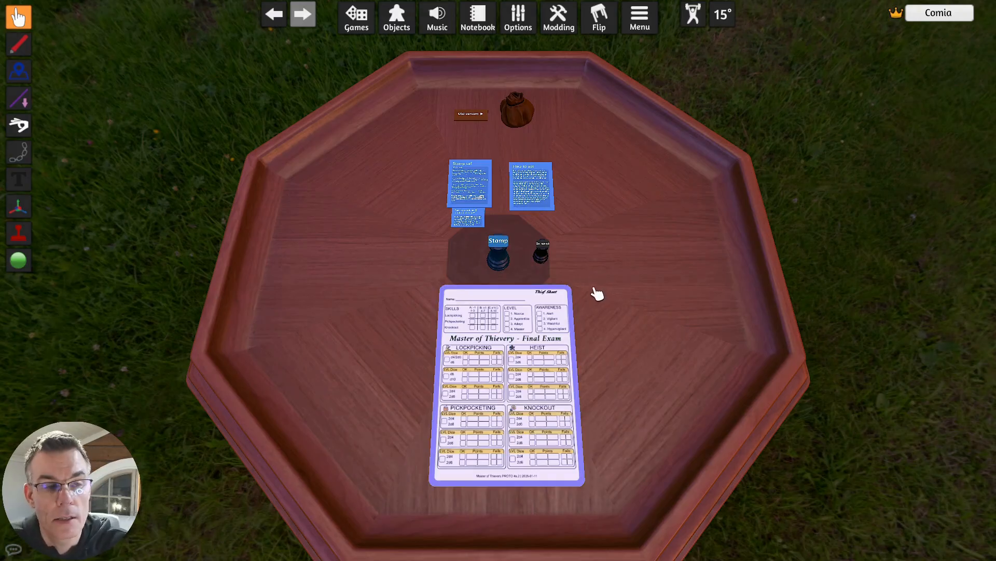
Step: Set the Stamp down on the thief sheet and move it aside to the empty area on the table's left side
left_click_drag(498, 252, 498, 335)
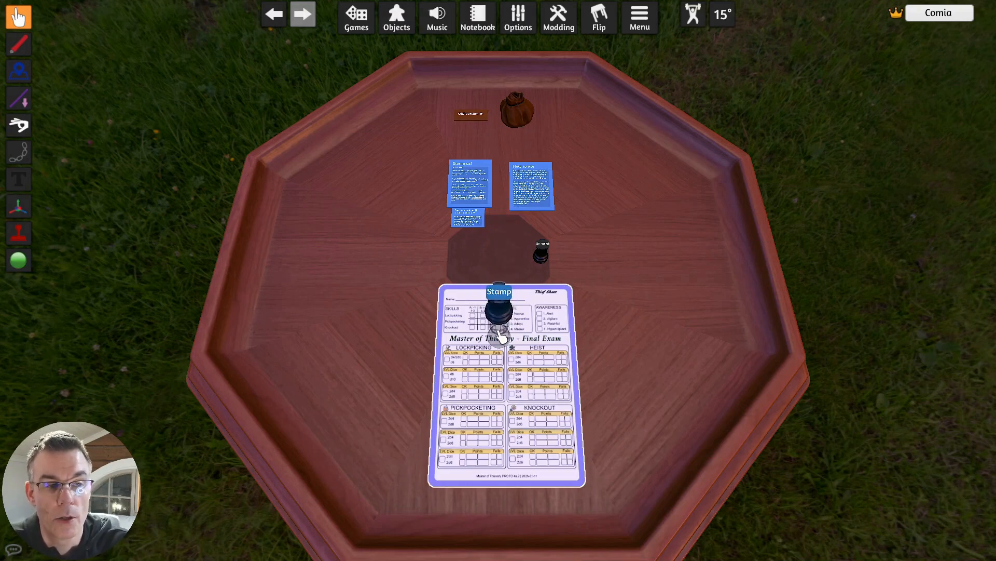
left_click_drag(498, 336, 503, 355)
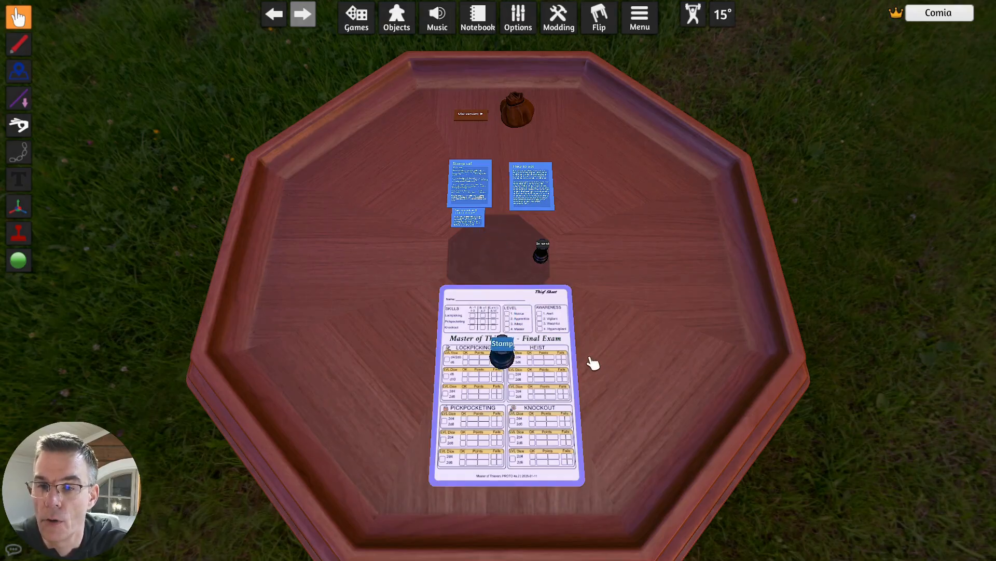
left_click(508, 352)
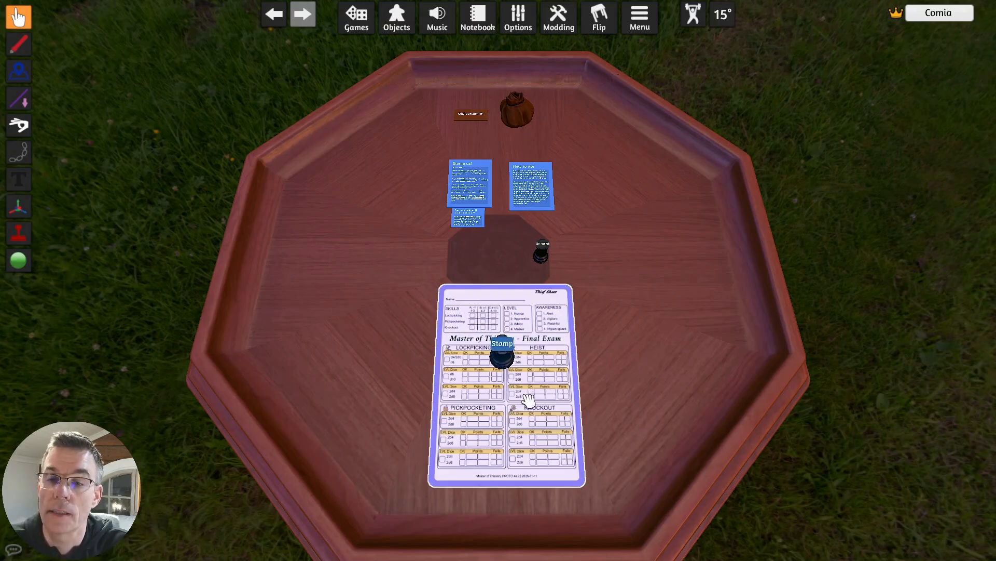
left_click_drag(507, 366, 363, 291)
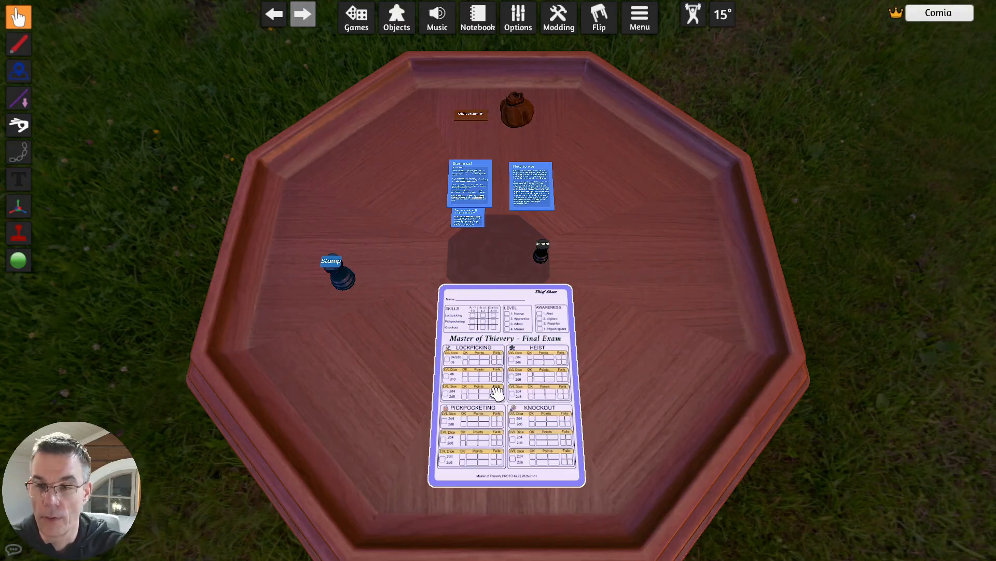
Step: Open the thief sheet's layout for editing
right_click_drag(497, 392, 497, 396)
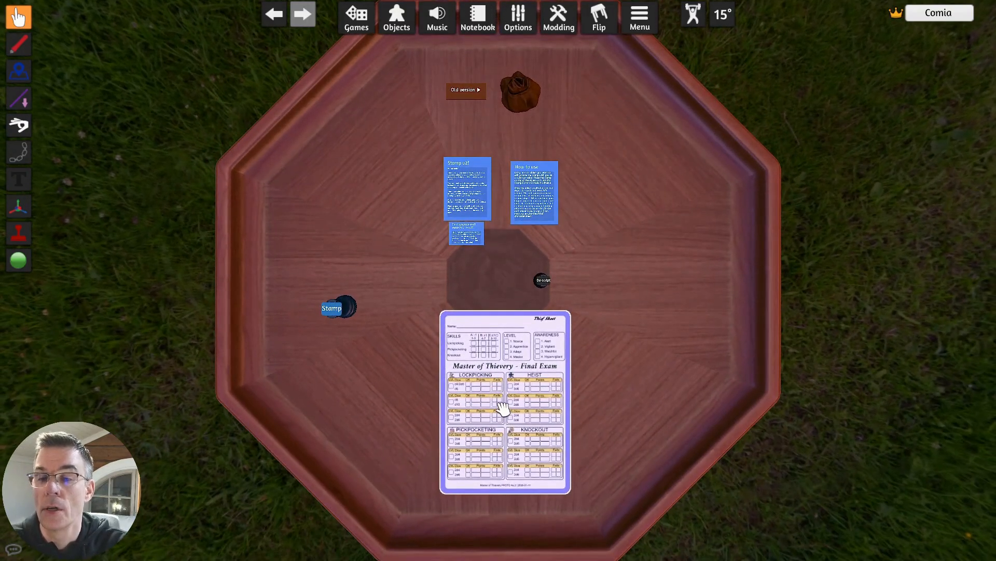
key("s")
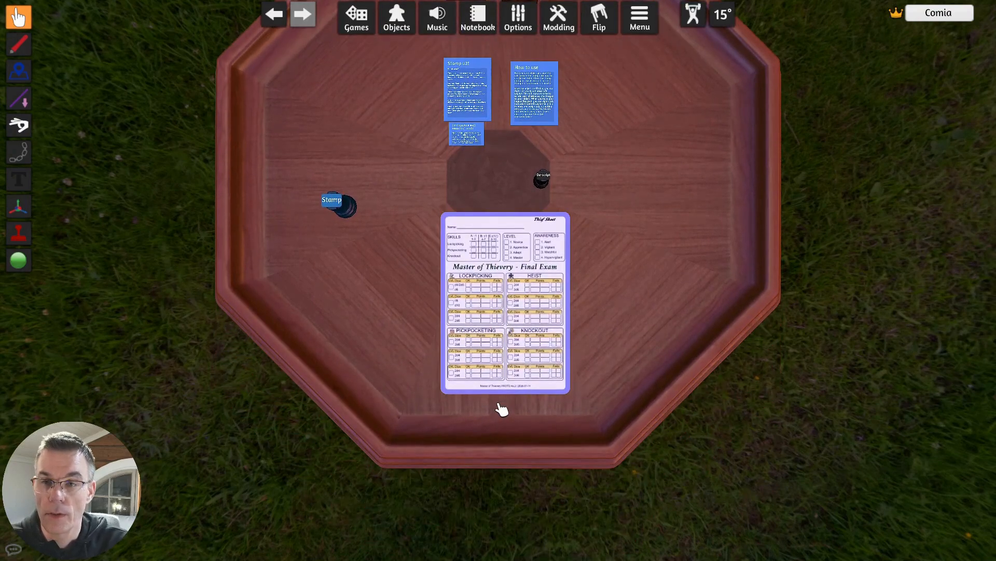
scroll(501, 410, "up", 8)
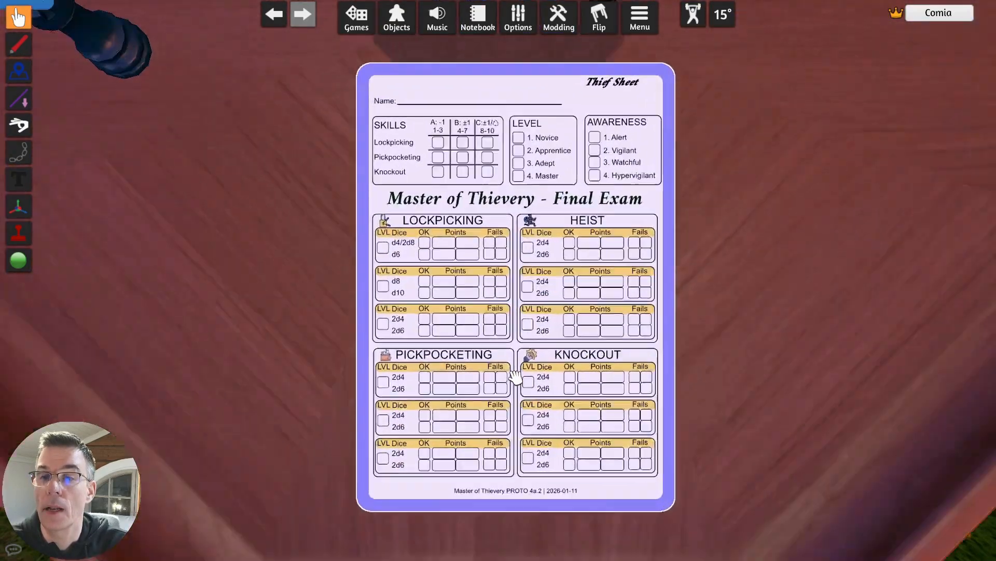
scroll(516, 378, "up", 2)
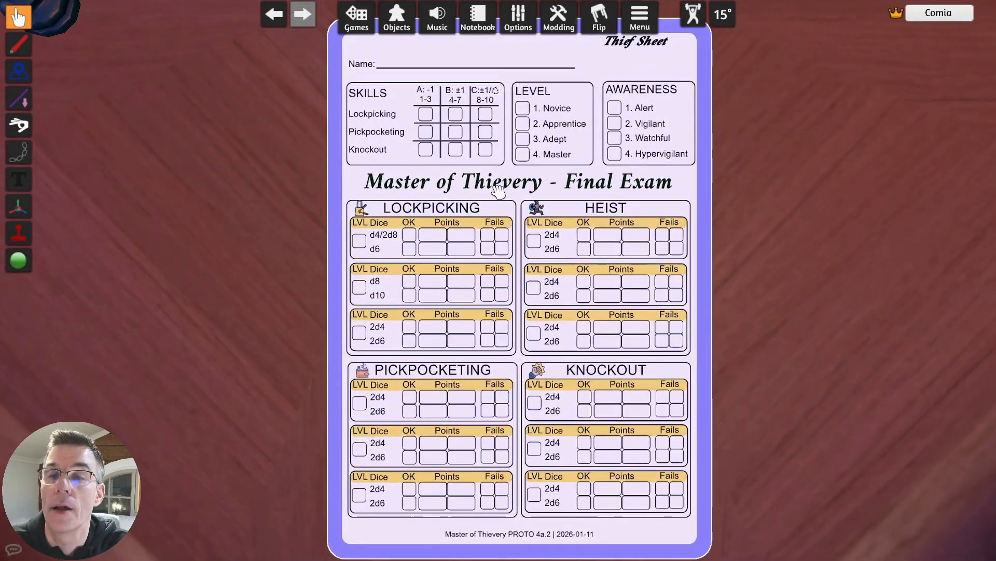
right_click(496, 188)
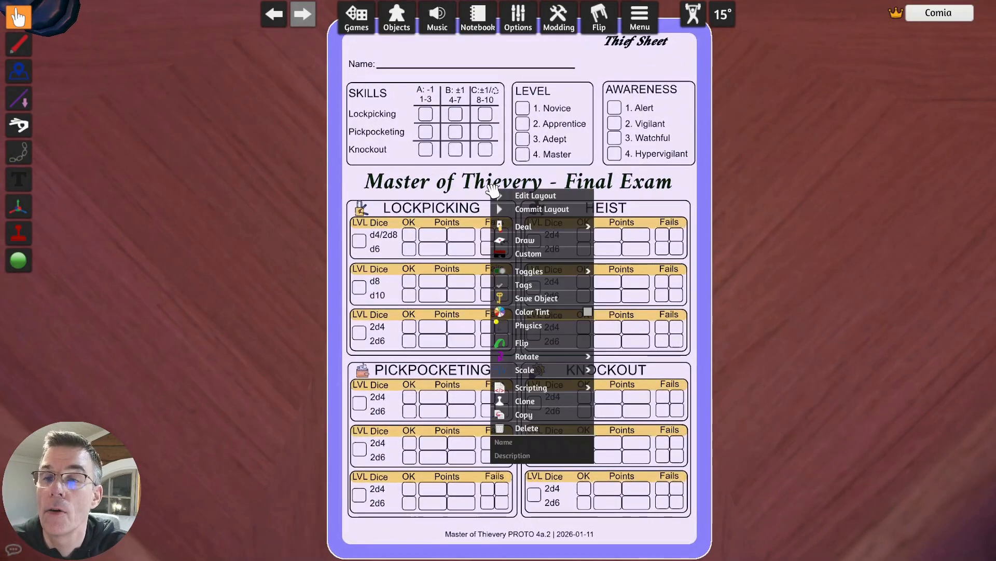
left_click(554, 201)
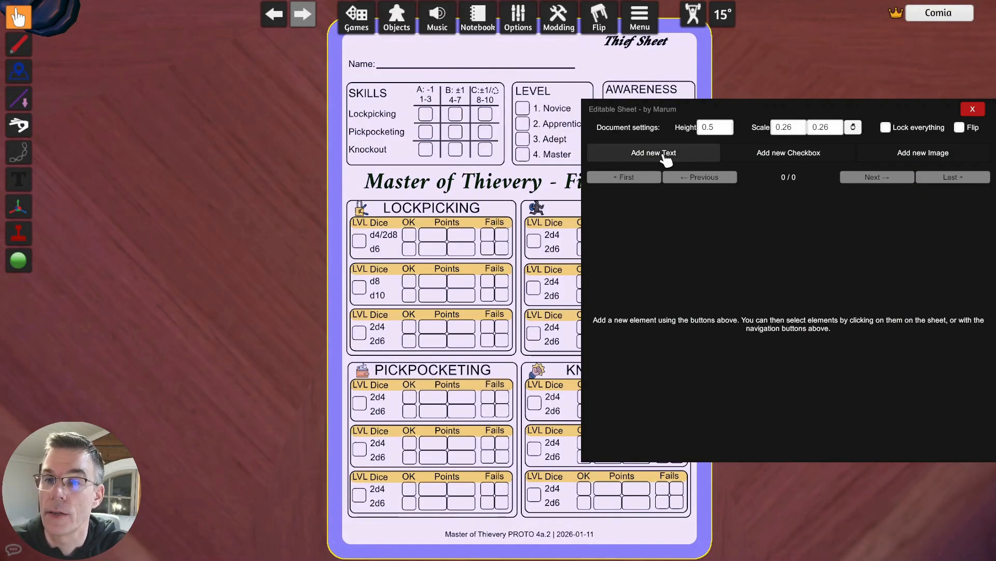
Step: Add a new text element and position it on the Name line at -1.8, -5
left_click(666, 158)
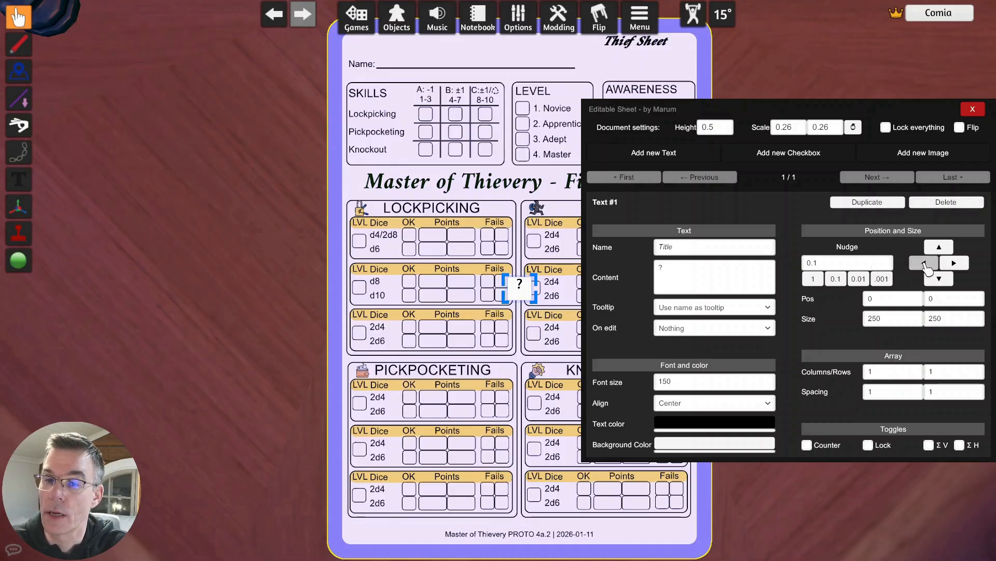
left_click(927, 264)
left_click(926, 264)
left_click(926, 263)
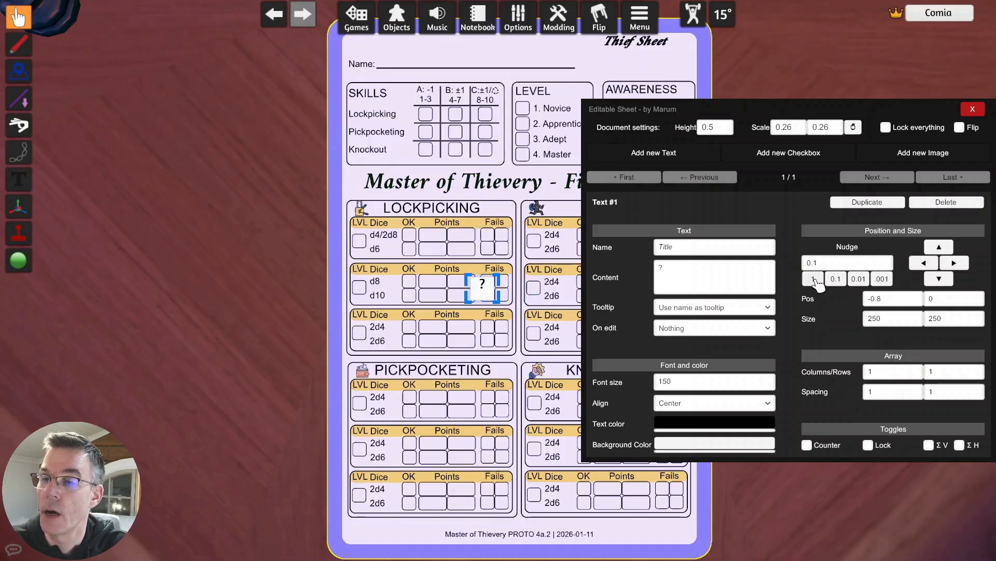
left_click(813, 280)
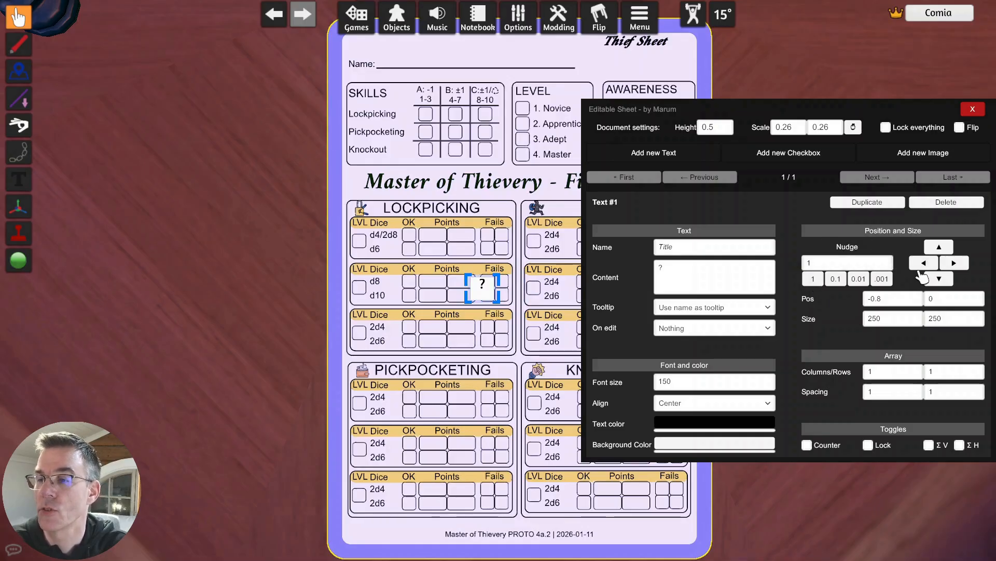
left_click(923, 264)
left_click(936, 250)
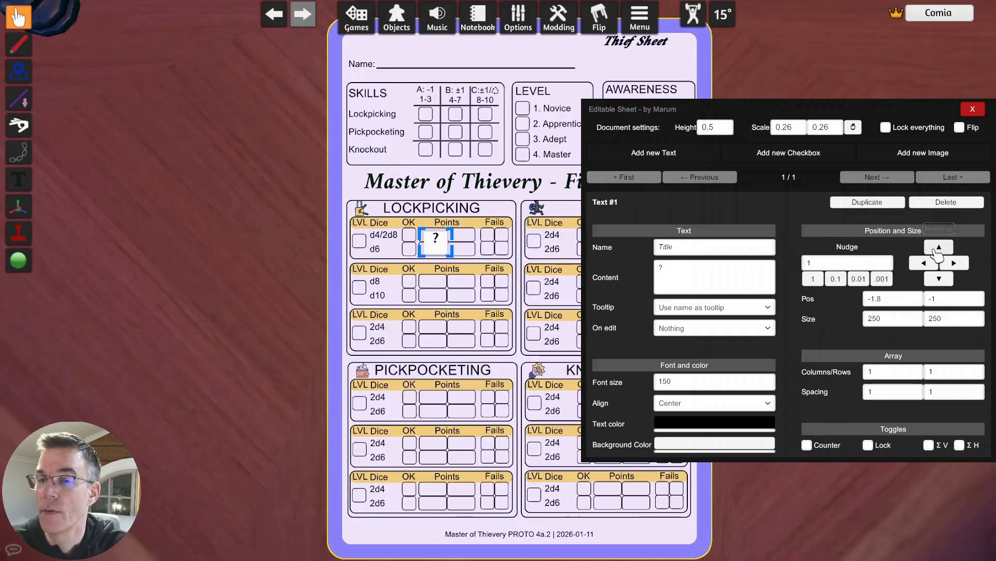
left_click(936, 250)
left_click(936, 250)
left_click(936, 250)
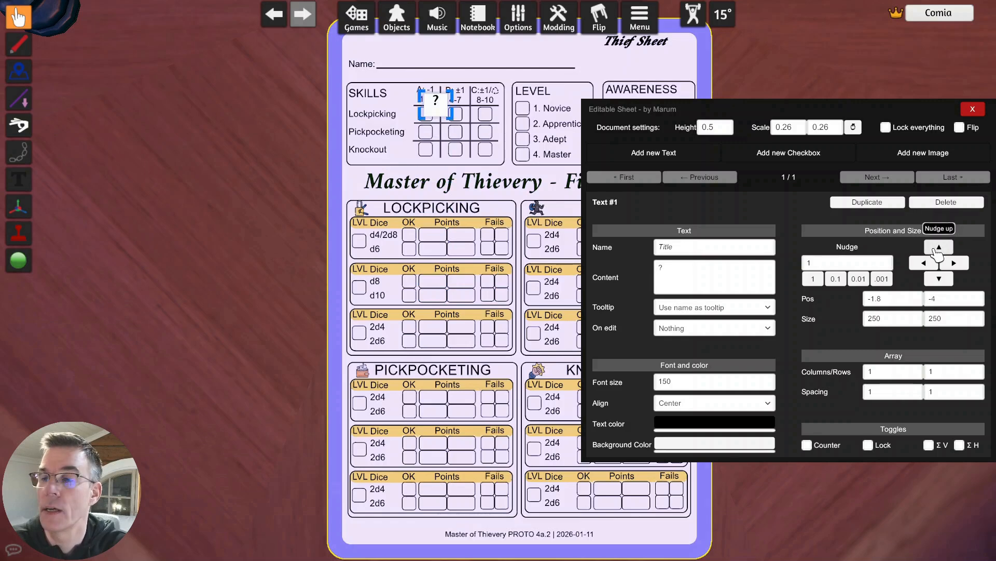
left_click(937, 250)
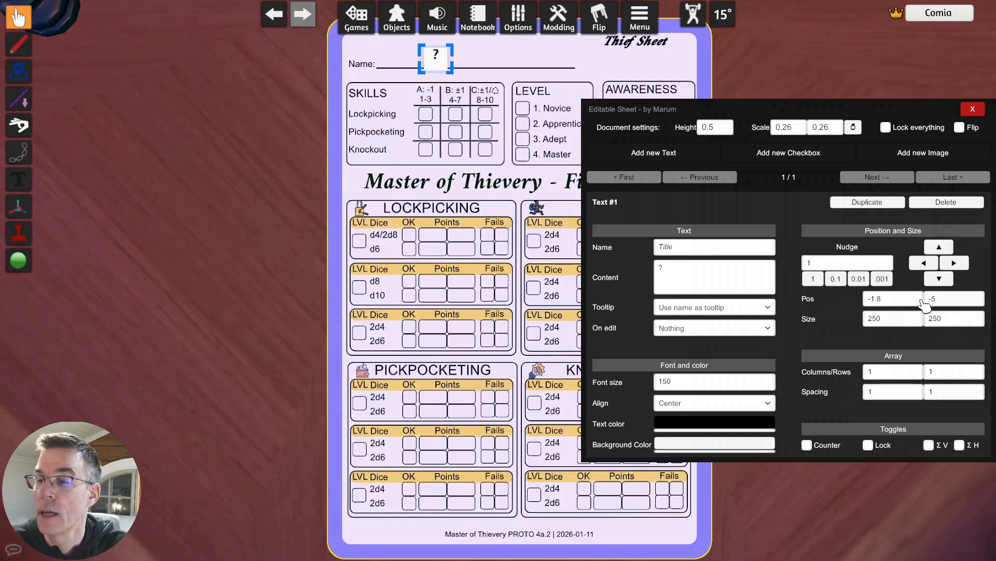
left_click(896, 320)
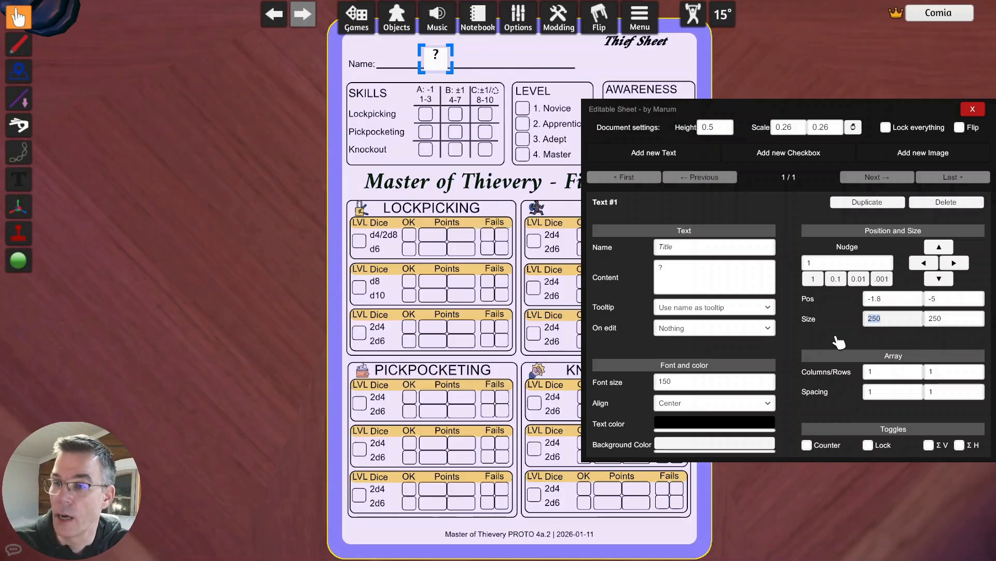
left_click(903, 321)
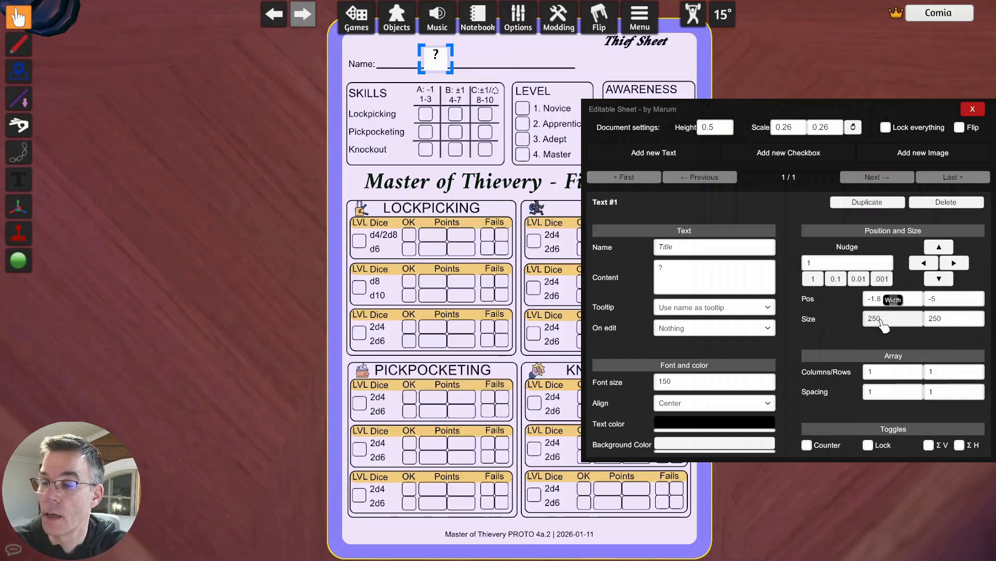
left_click(940, 321)
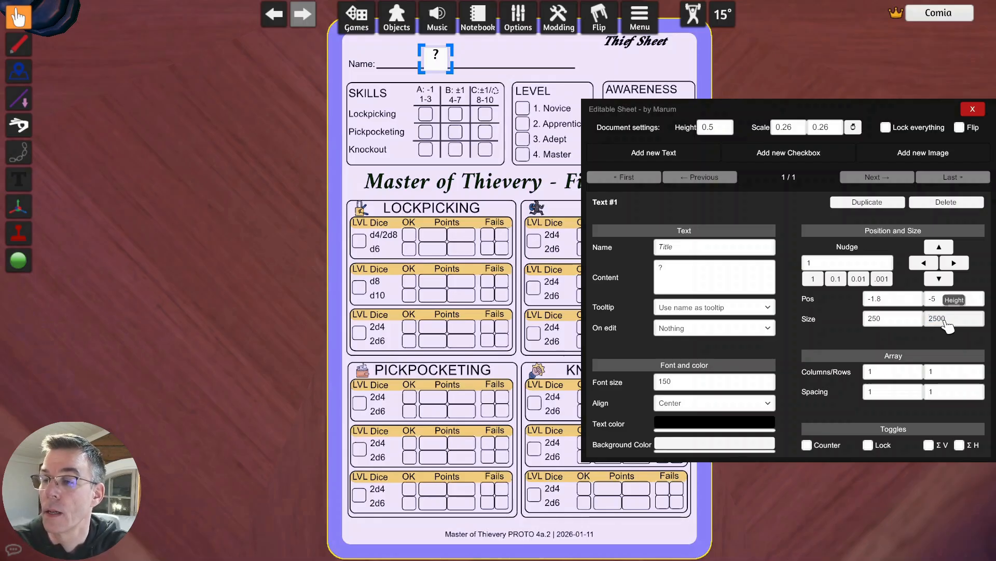
type("2500")
left_click(910, 323)
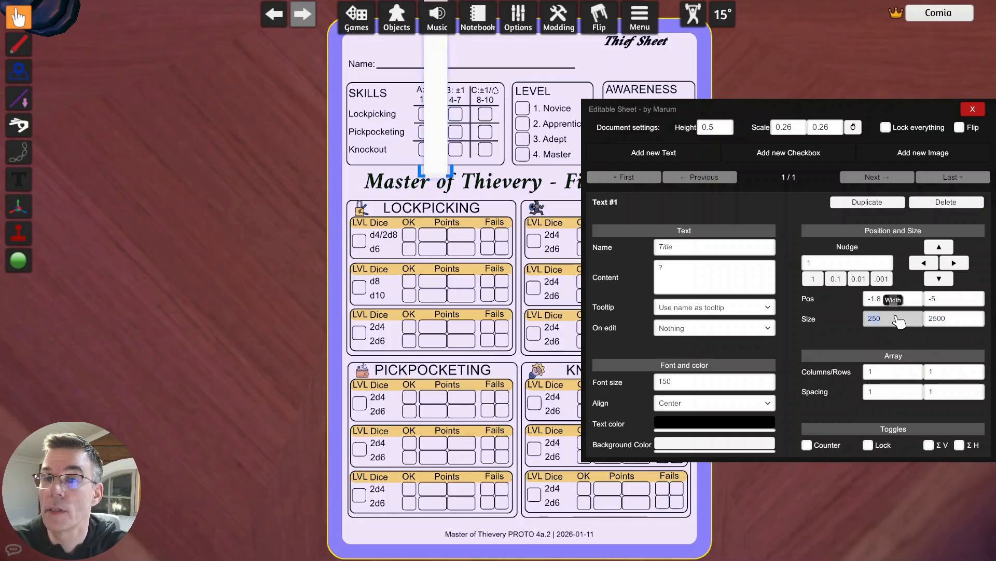
left_click(950, 319)
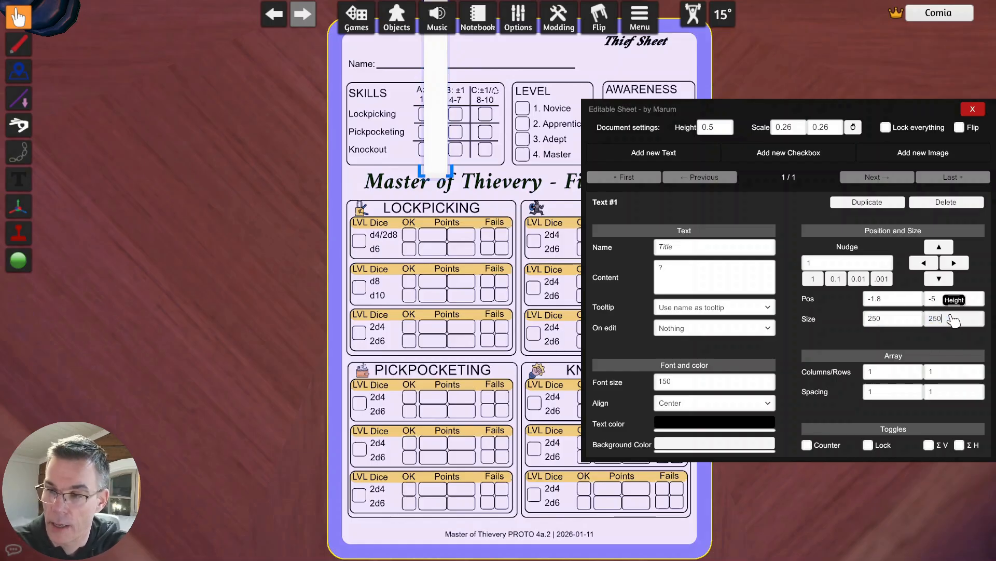
key("Return")
Step: Set the text element's width to 600 and name it "Name"
left_click(881, 321)
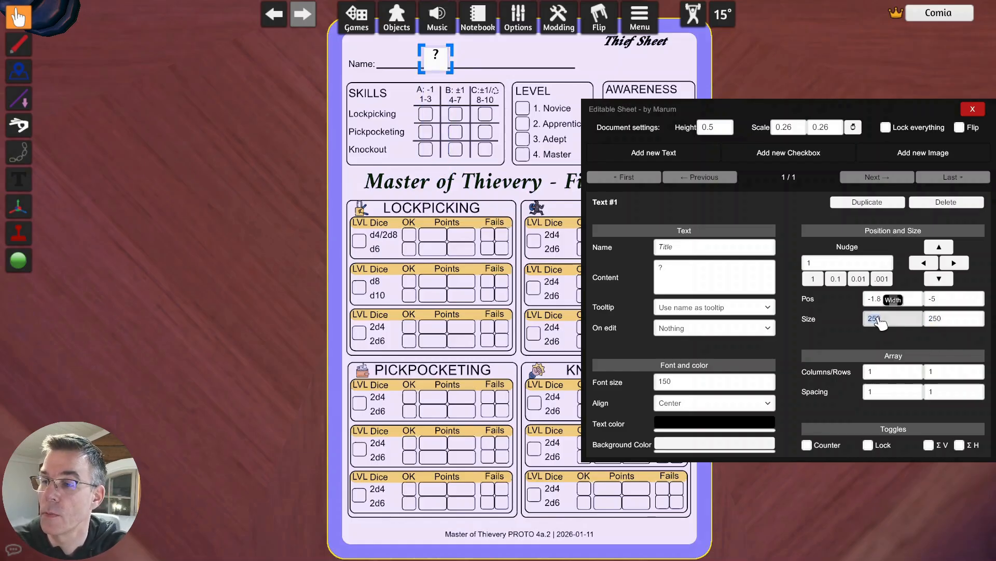
left_click(892, 319)
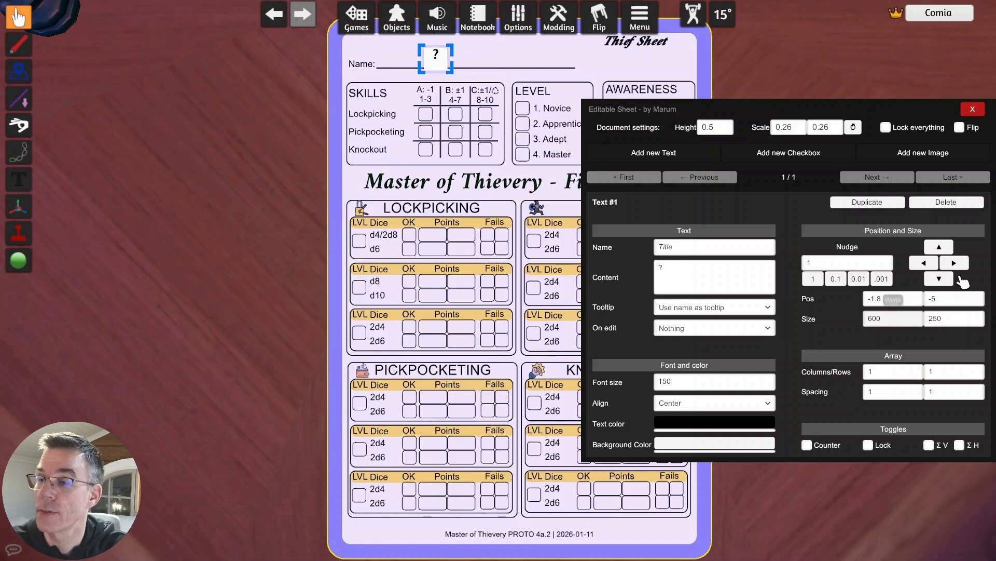
left_click(893, 301)
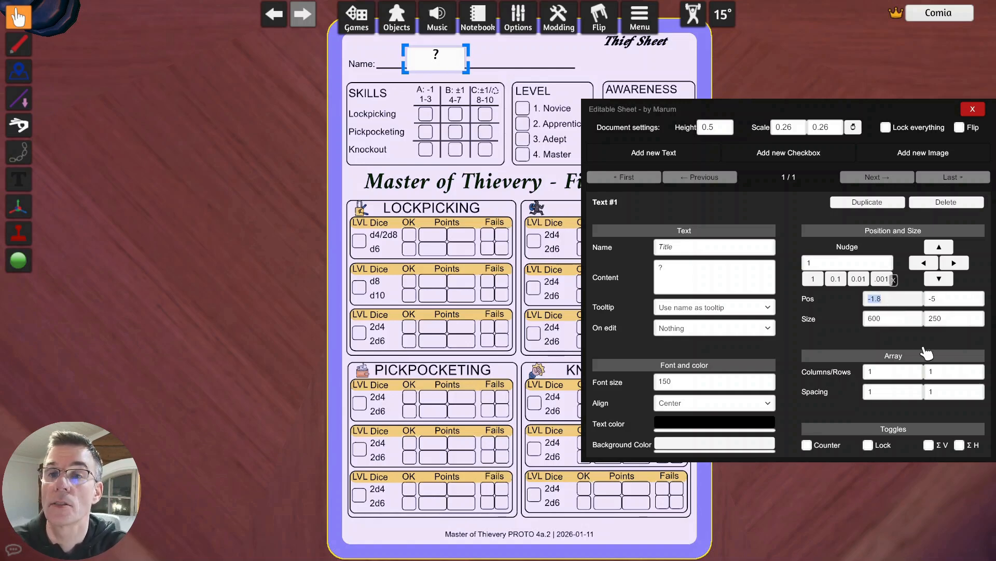
left_click(677, 249)
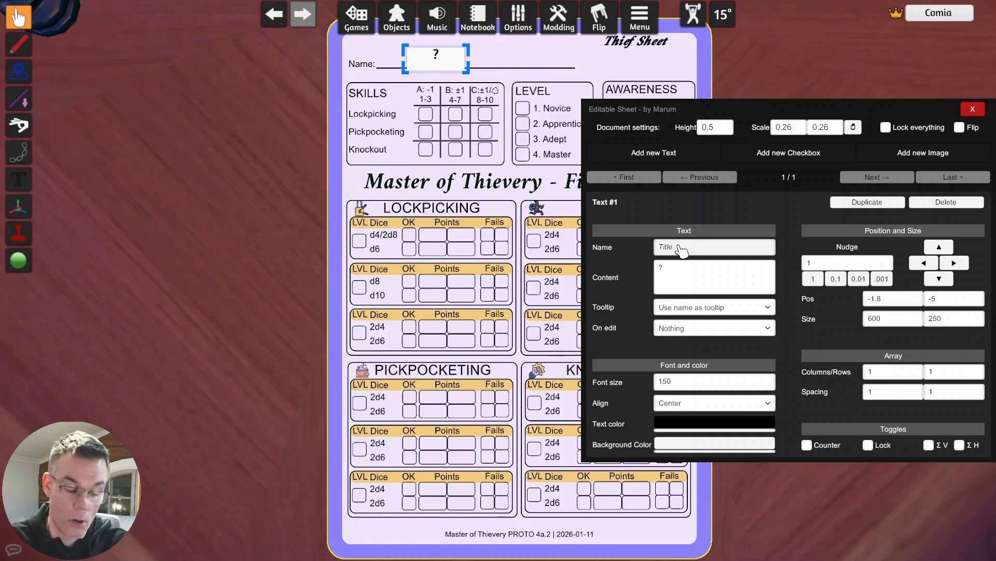
type("Nam")
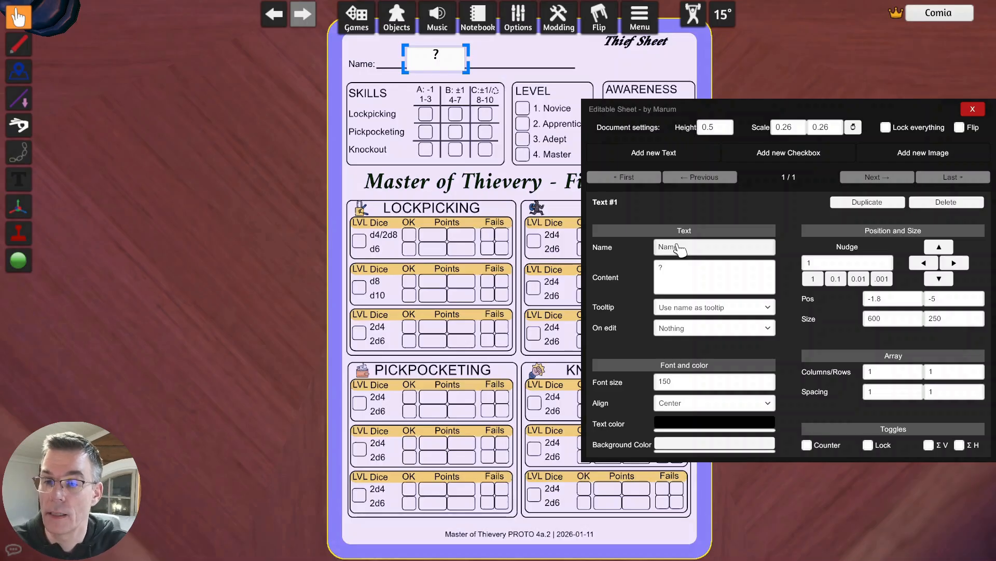
type("e")
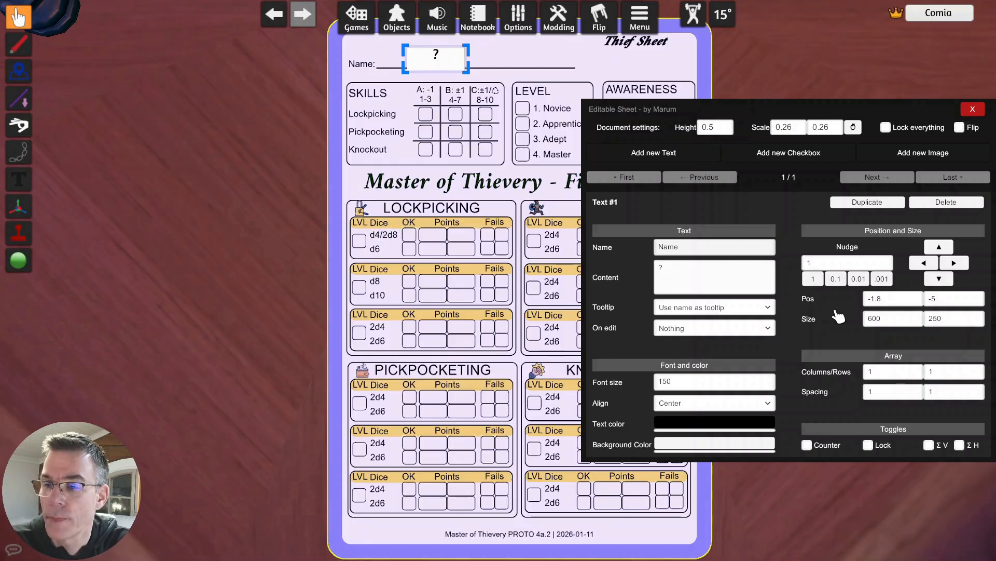
Step: Add a new checkbox and position it over the Lockpicking box in column A at -2, -3.8
left_click(776, 156)
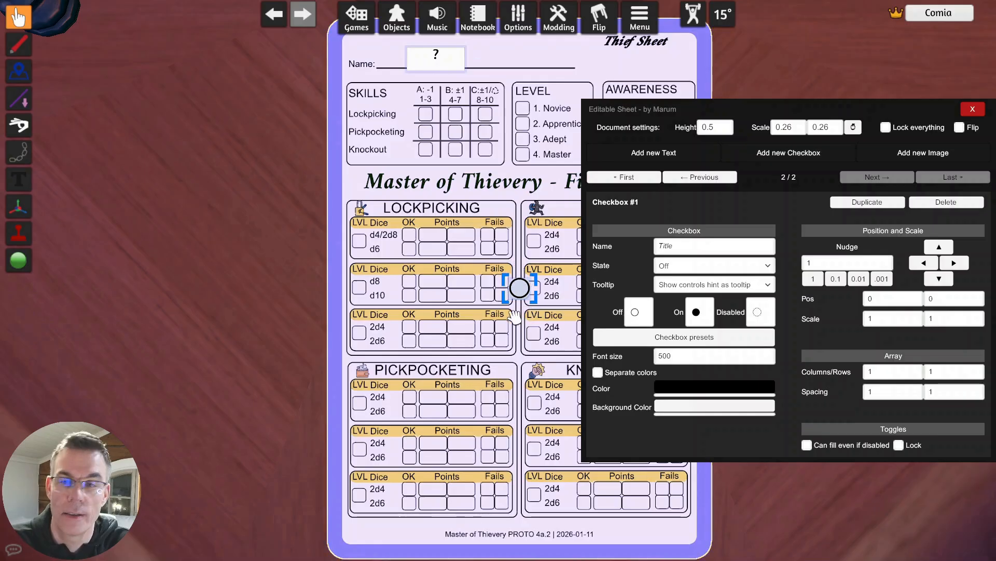
left_click(924, 264)
left_click(924, 263)
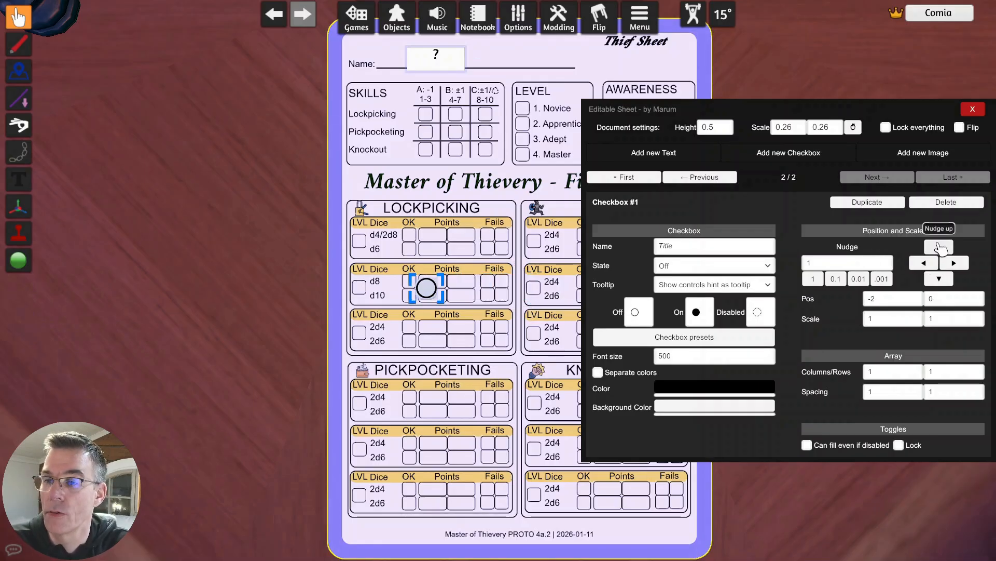
left_click(940, 248)
left_click(939, 247)
left_click(939, 247)
left_click(939, 247)
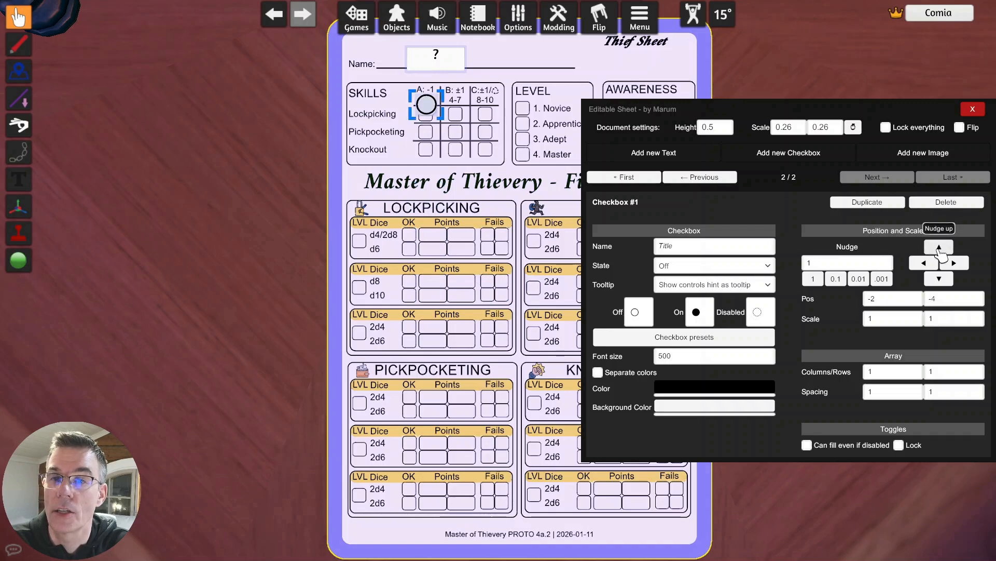
left_click(835, 279)
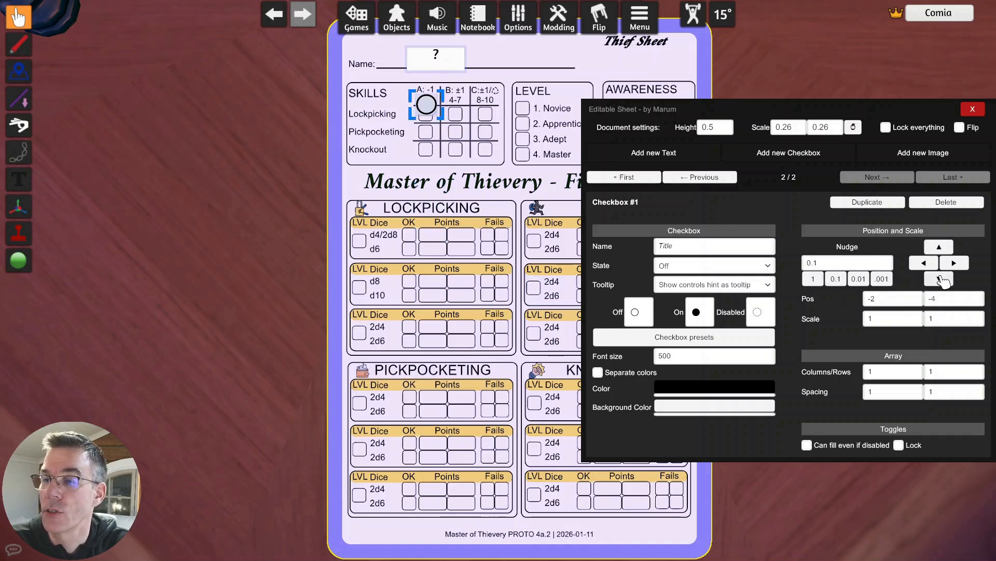
left_click(940, 279)
left_click(940, 279)
left_click(940, 280)
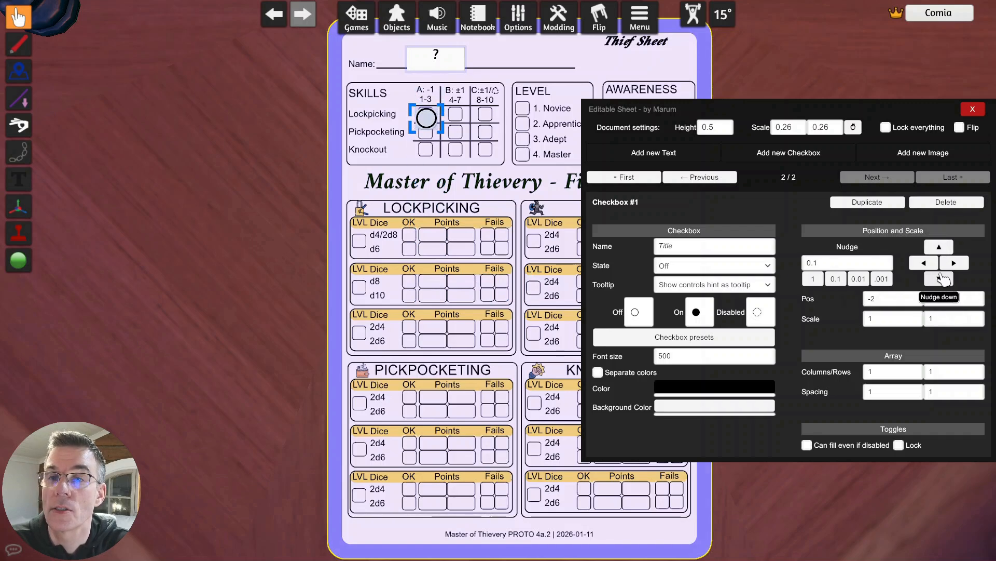
left_click(939, 248)
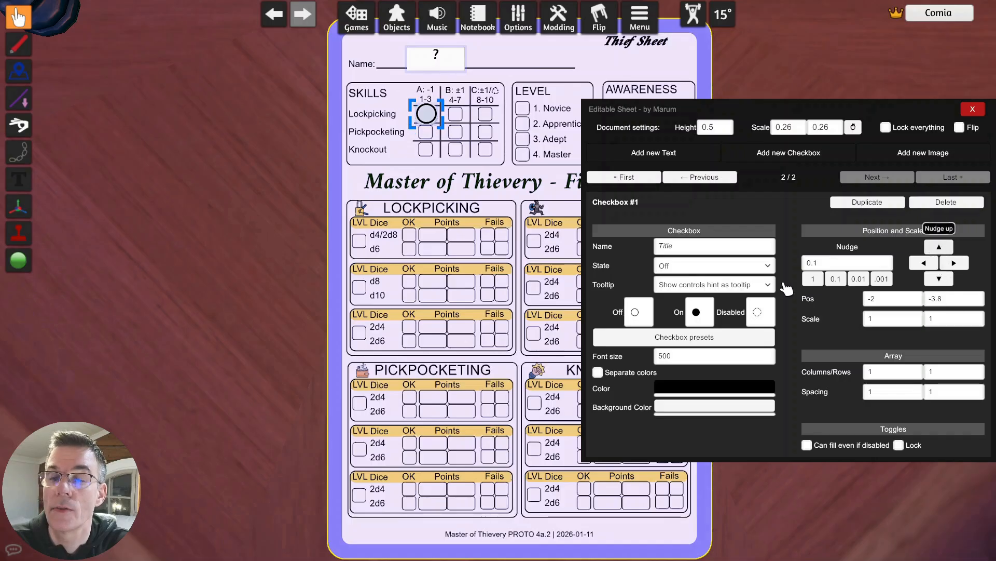
Step: Apply the "- x" checkbox preset to the Lockpicking checkbox and set its state to On
left_click(729, 286)
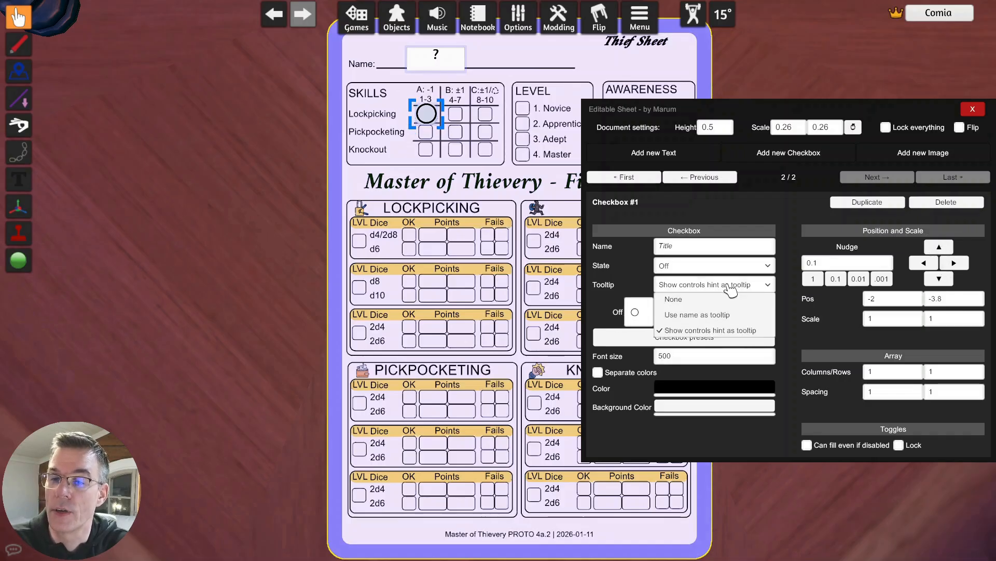
left_click(624, 287)
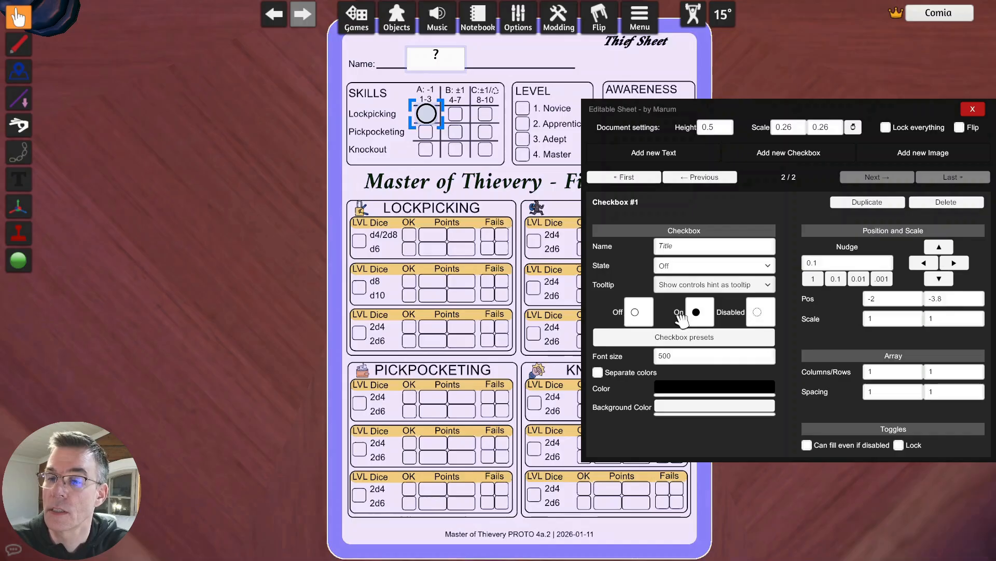
left_click(709, 344)
left_click(502, 274)
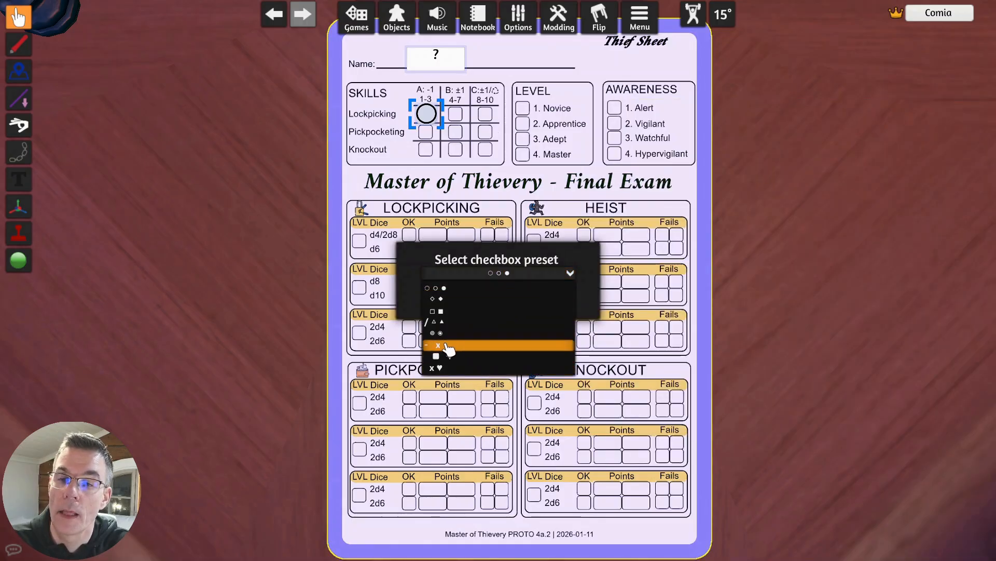
left_click(446, 346)
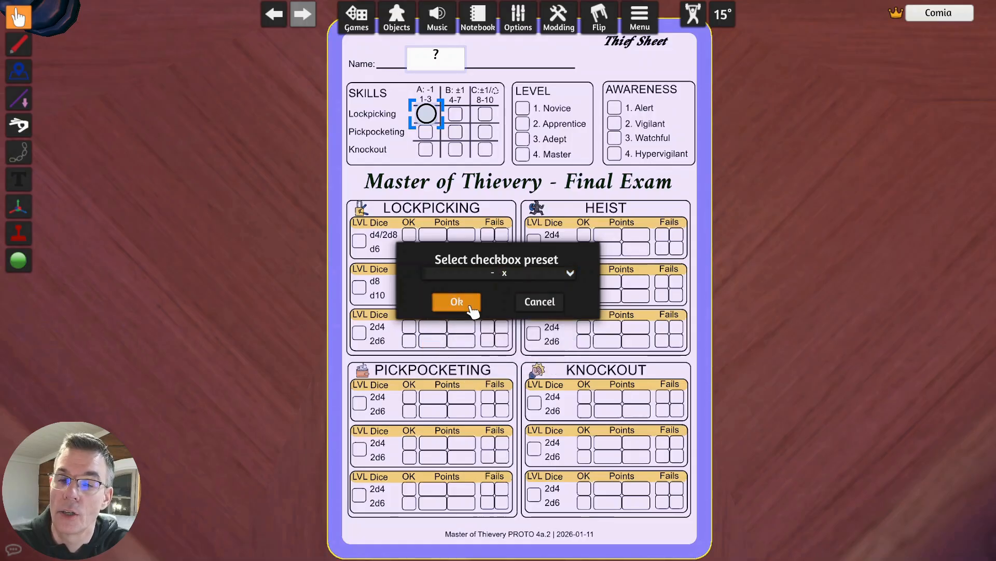
left_click(456, 303)
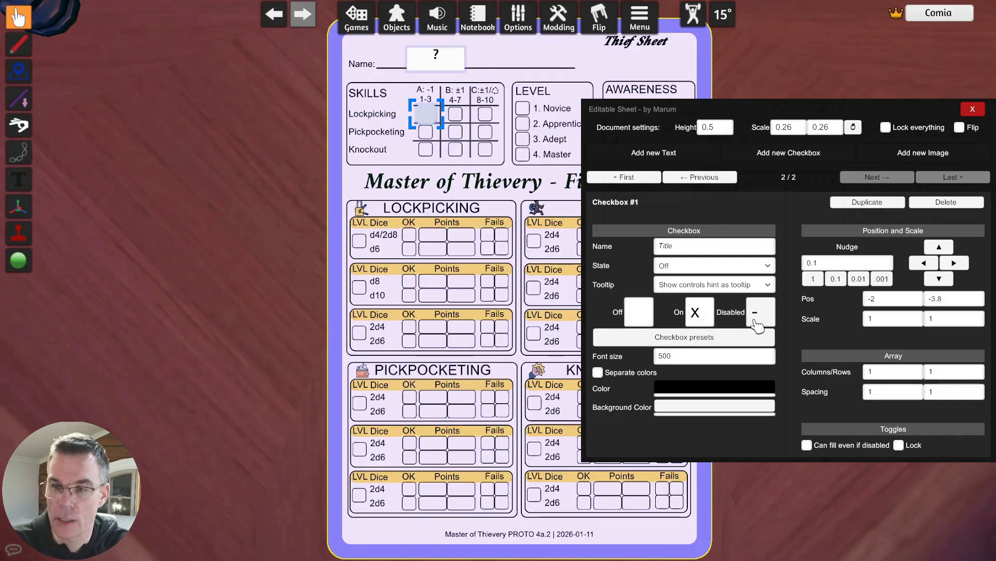
left_click(697, 266)
left_click(692, 292)
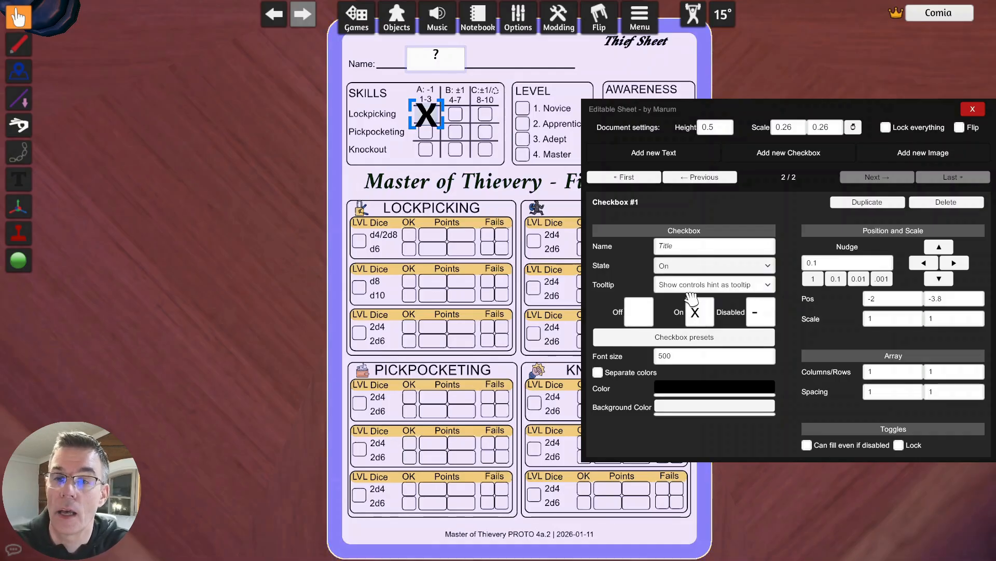
Step: Set the Lockpicking checkbox's scale to 0.8 in width and 0.8 in height
left_click(886, 322)
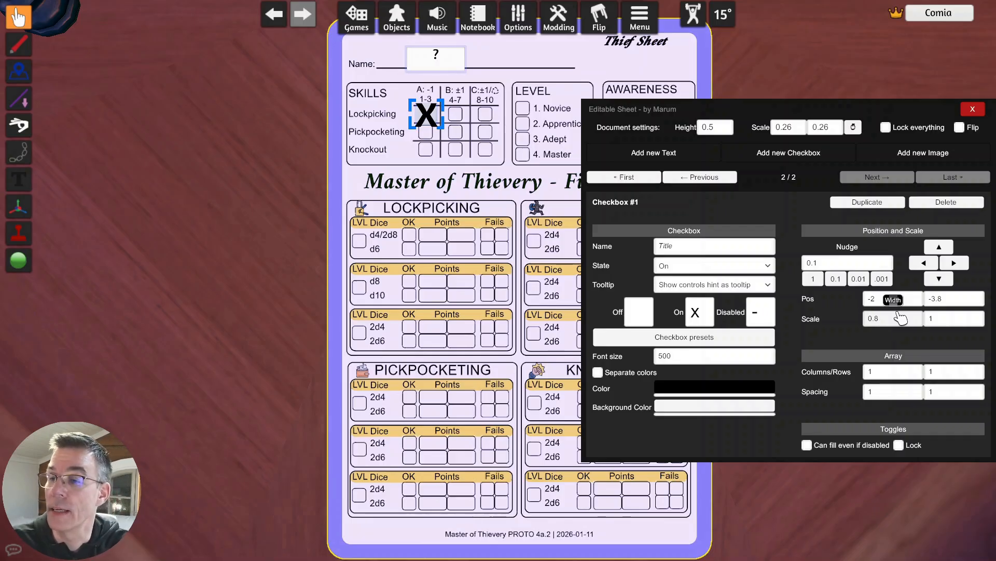
left_click(948, 322)
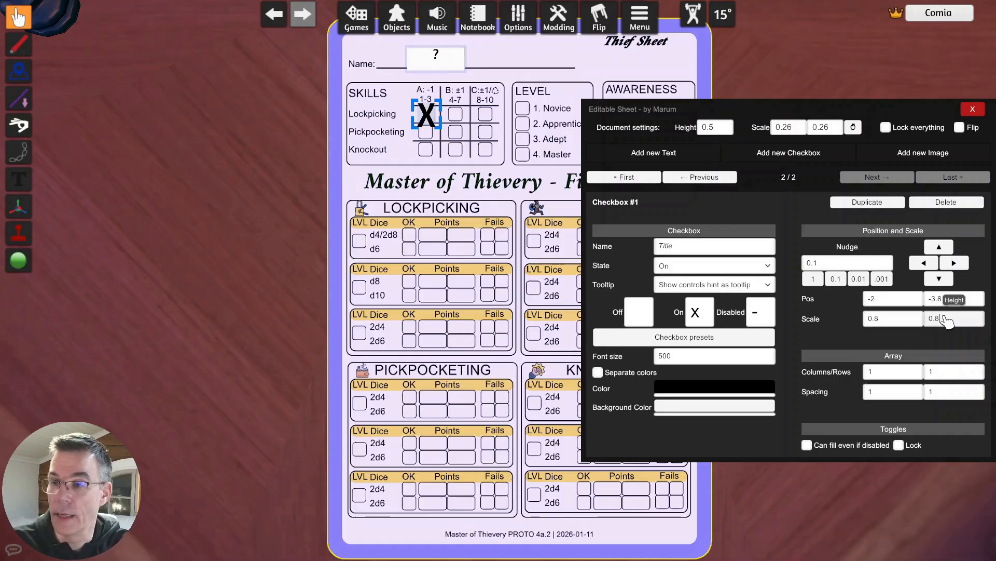
left_click(957, 299)
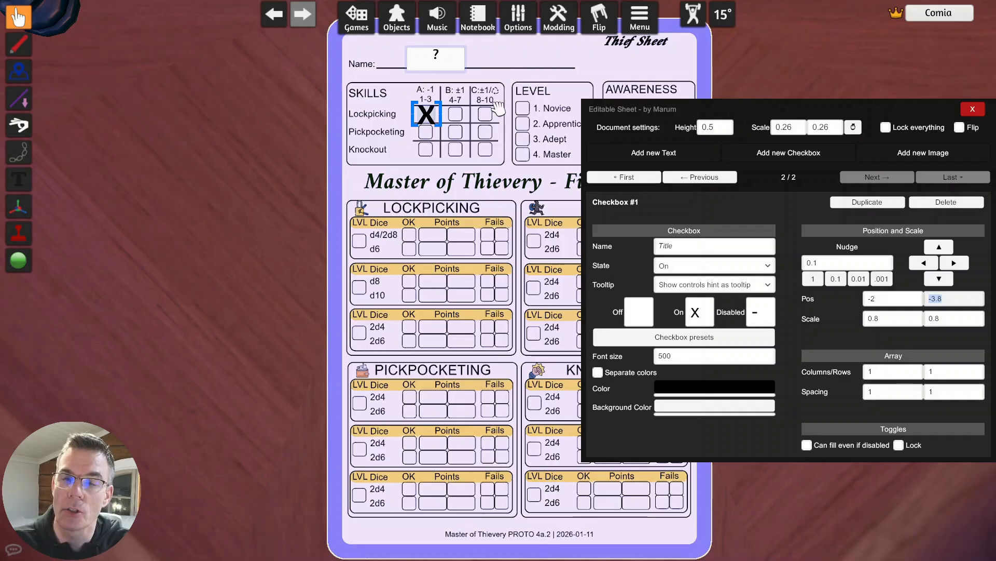
Step: Turn the checkbox into an array of 3 columns and 3 rows with 0.5 horizontal and vertical spacing
left_click(896, 376)
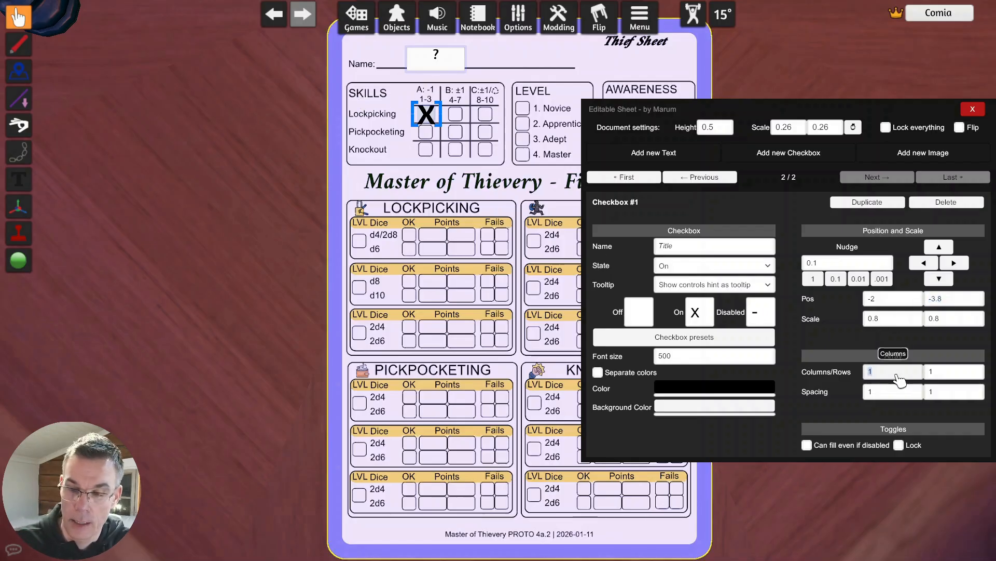
left_click(956, 378)
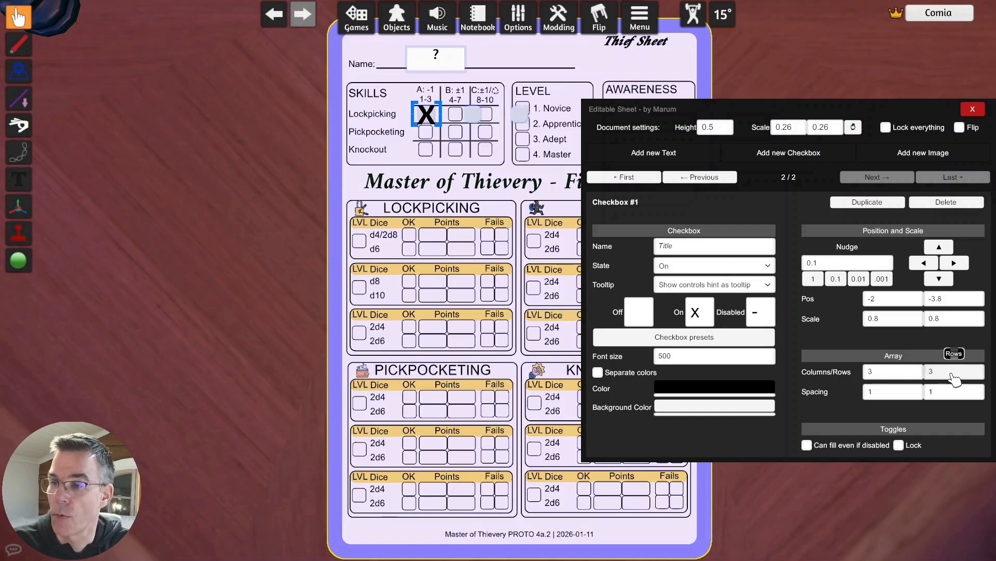
left_click(894, 392)
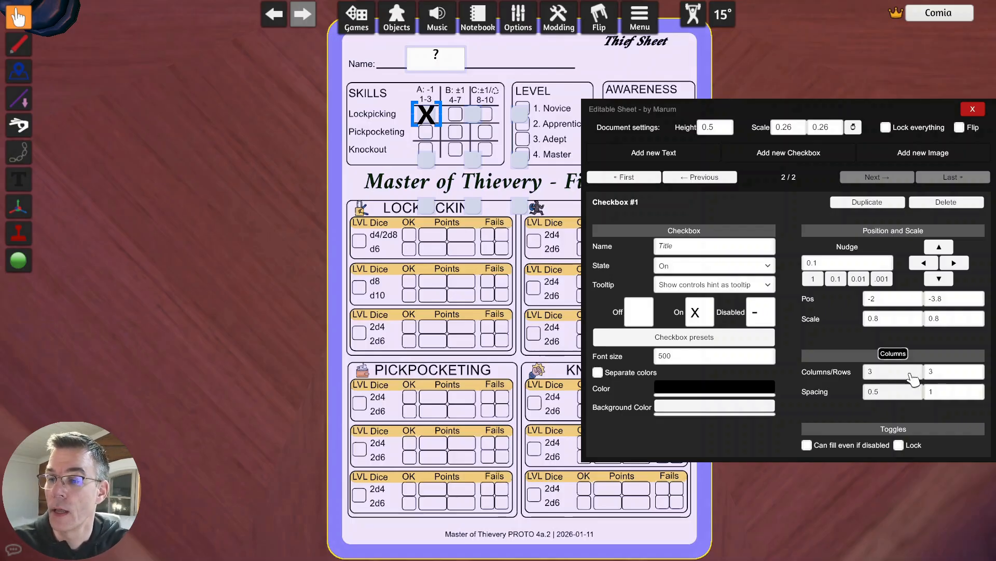
left_click(902, 380)
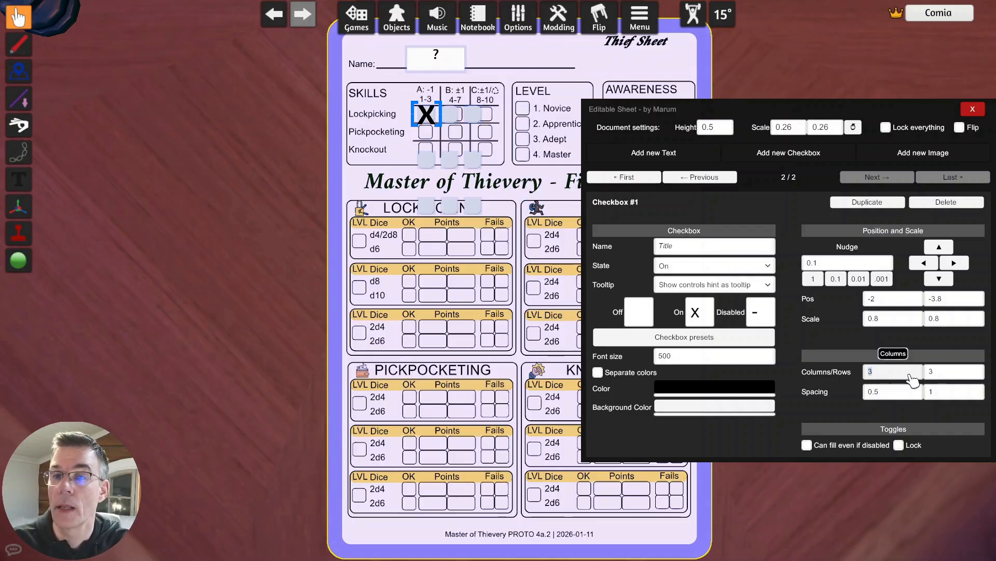
left_click(886, 396)
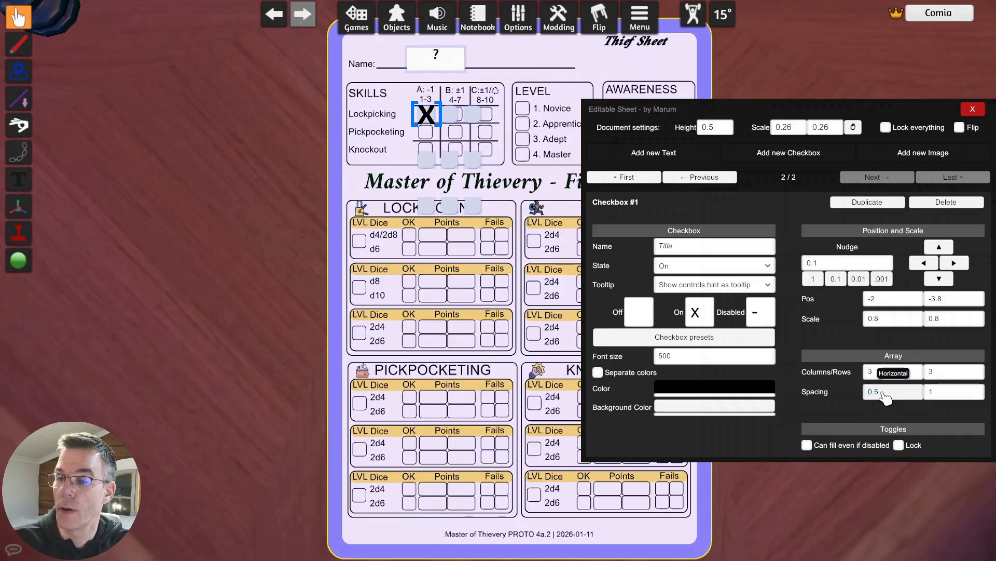
left_click(949, 395)
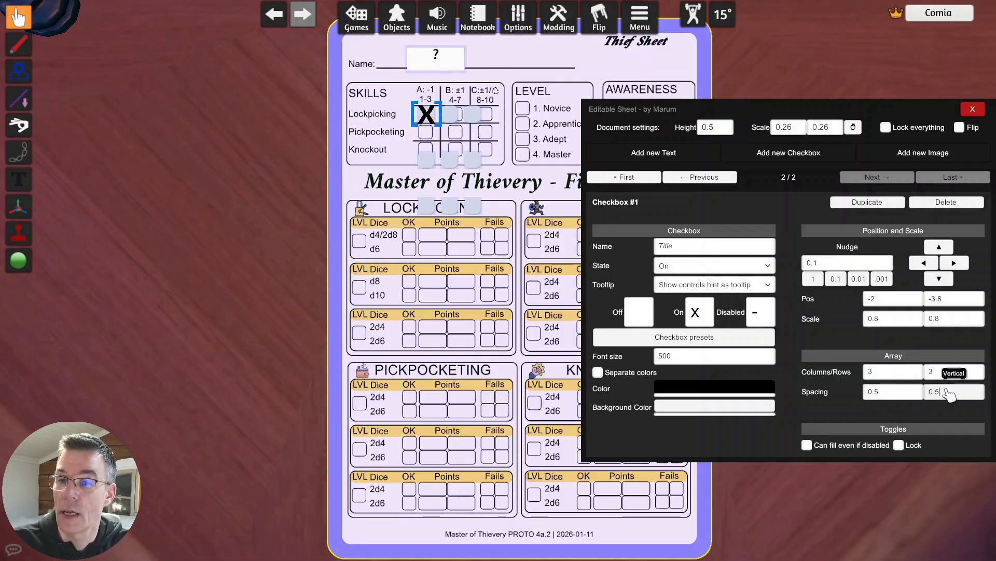
Step: Align the checkbox array with the Skills grid by setting horizontal spacing to 0.62 and vertical spacing to 0.4
left_click(889, 395)
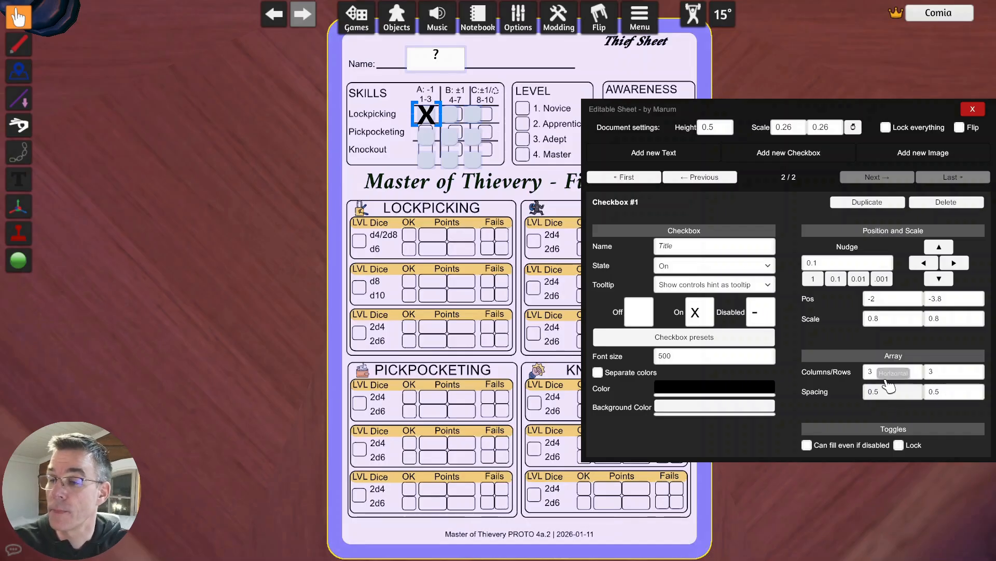
type("5")
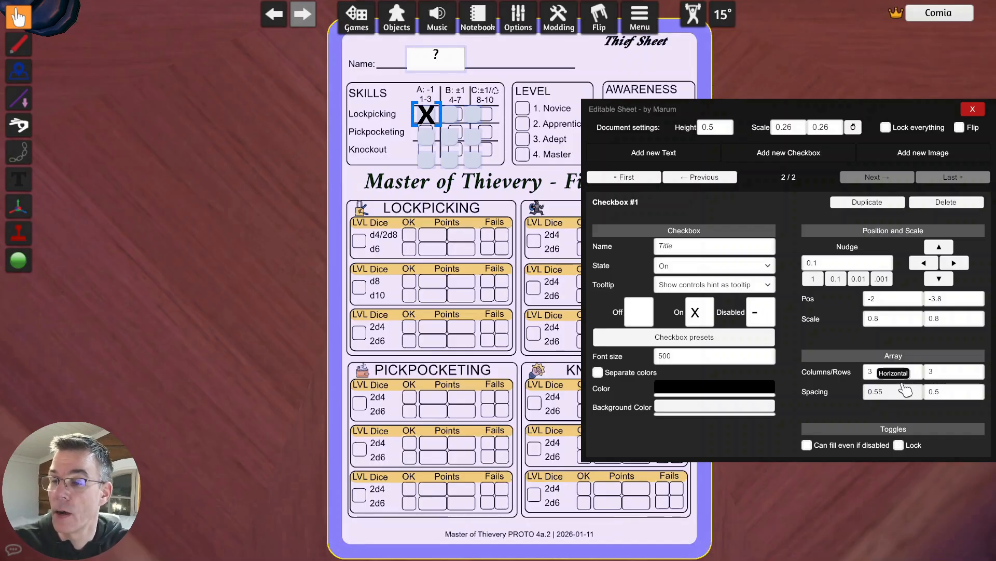
left_click(938, 393)
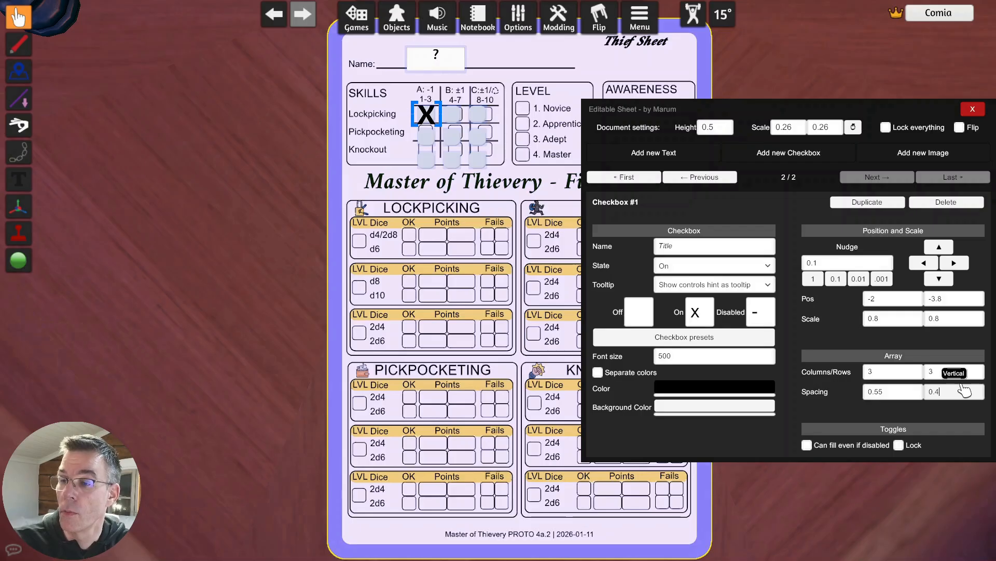
left_click(896, 396)
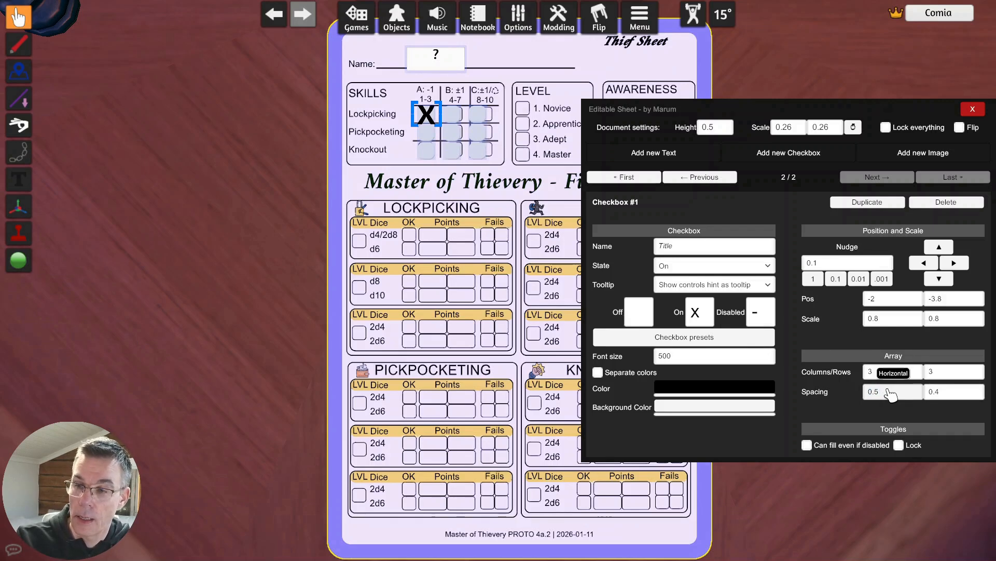
left_click(958, 394)
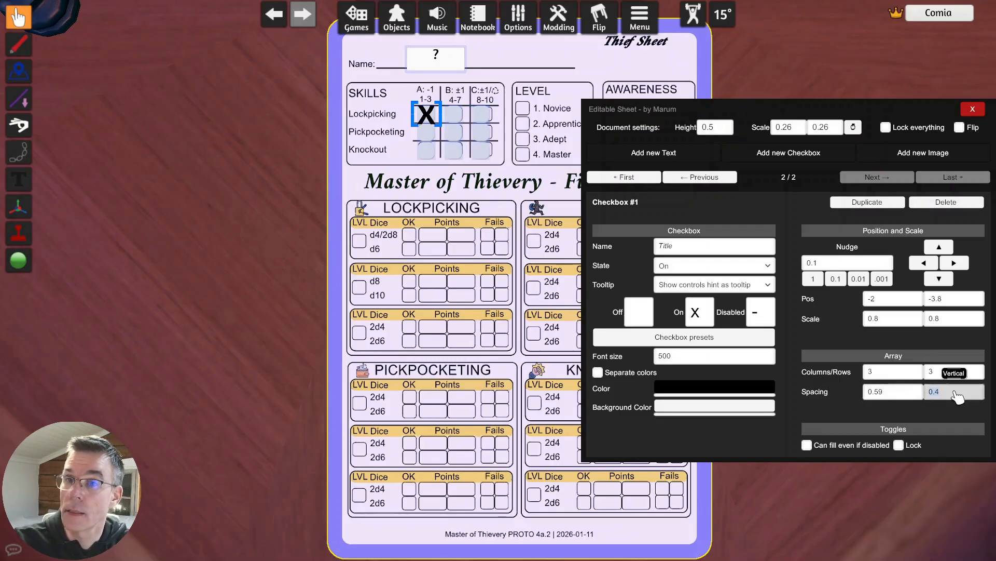
left_click(888, 395)
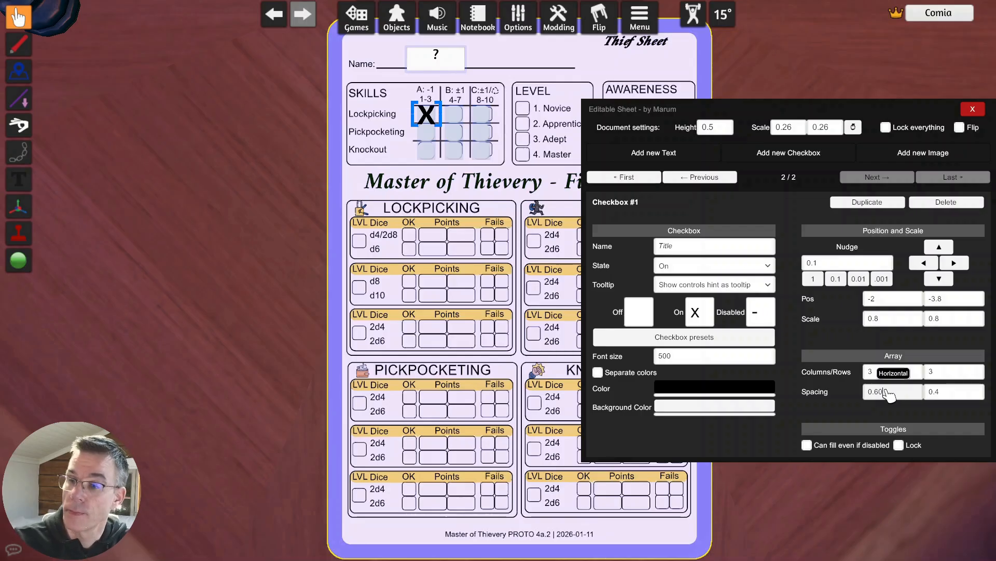
left_click(942, 395)
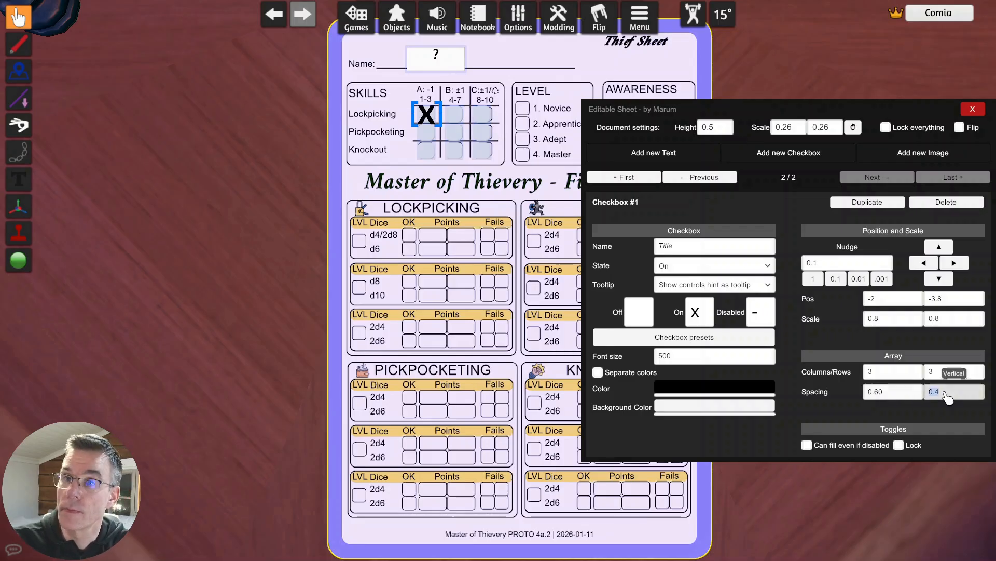
left_click(888, 394)
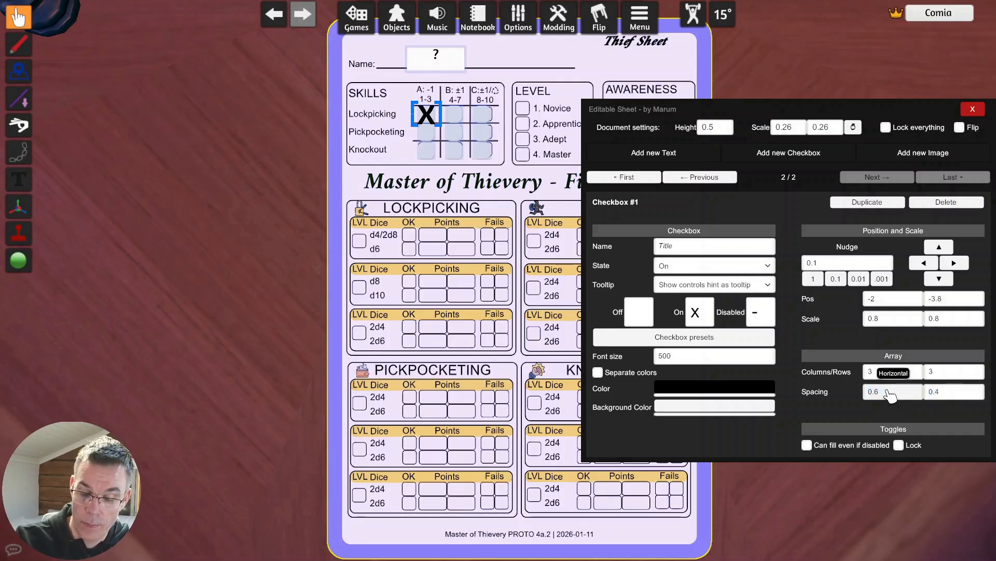
type("0.62")
left_click(942, 394)
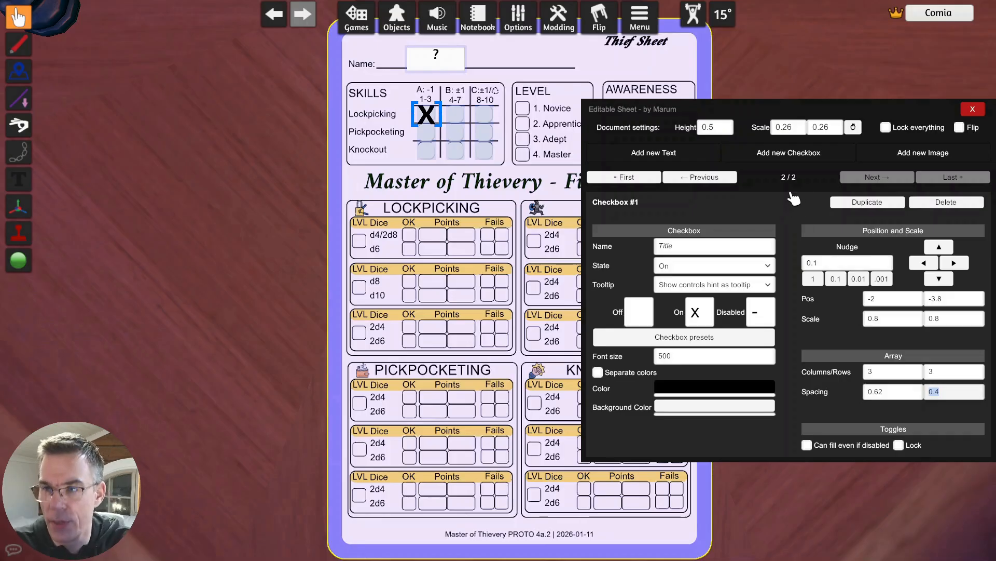
Step: Try duplicating the checkbox array and nudging the copy in steps of 1 to -1, -0.8, and delete the copy
left_click(865, 207)
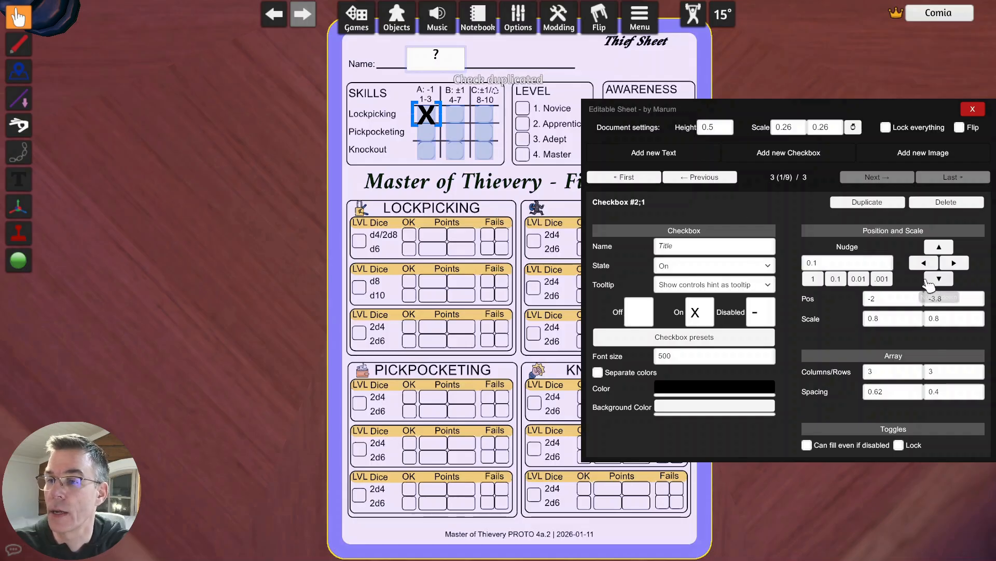
left_click(813, 279)
left_click(939, 279)
left_click(940, 279)
left_click(940, 279)
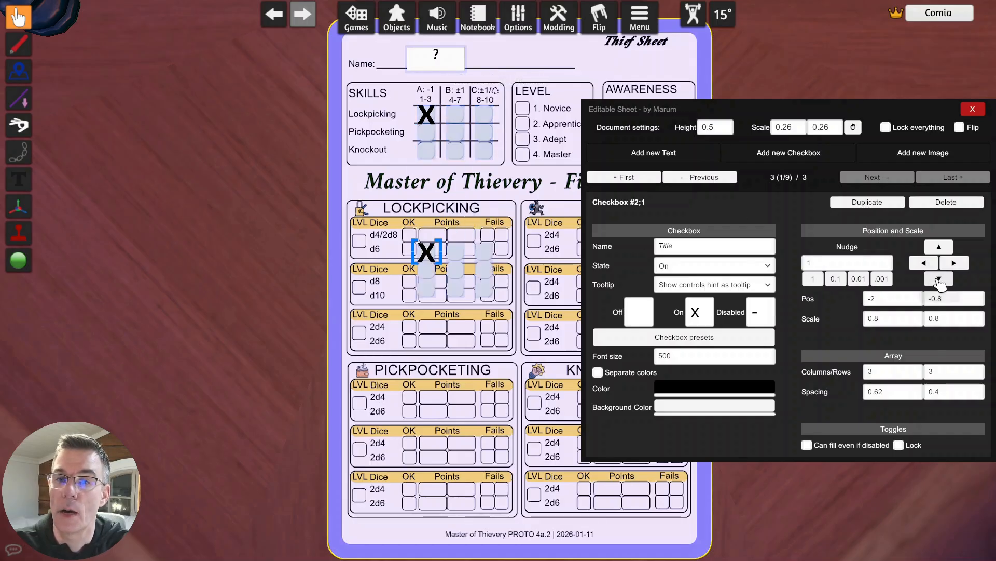
left_click(939, 279)
left_click(939, 247)
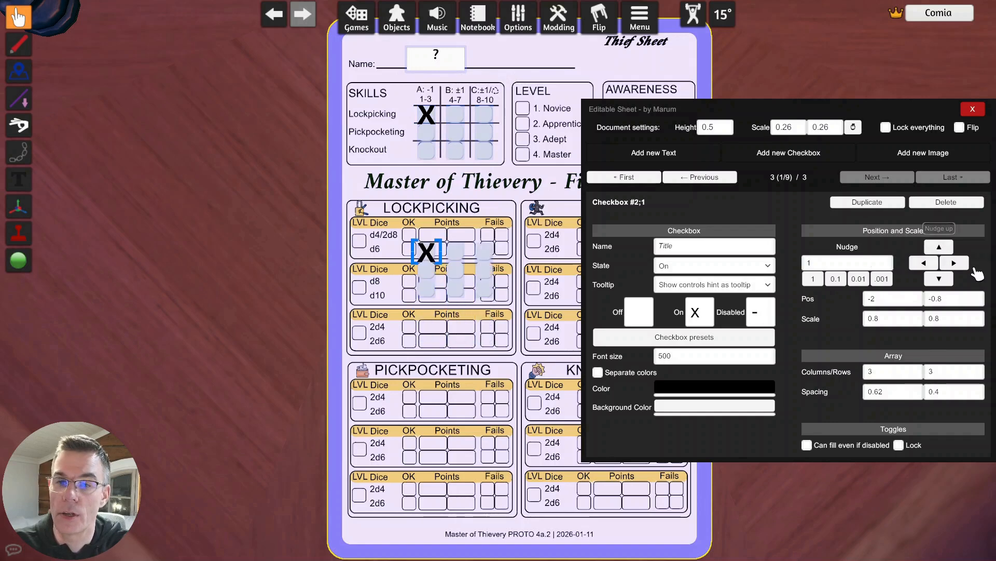
left_click(954, 263)
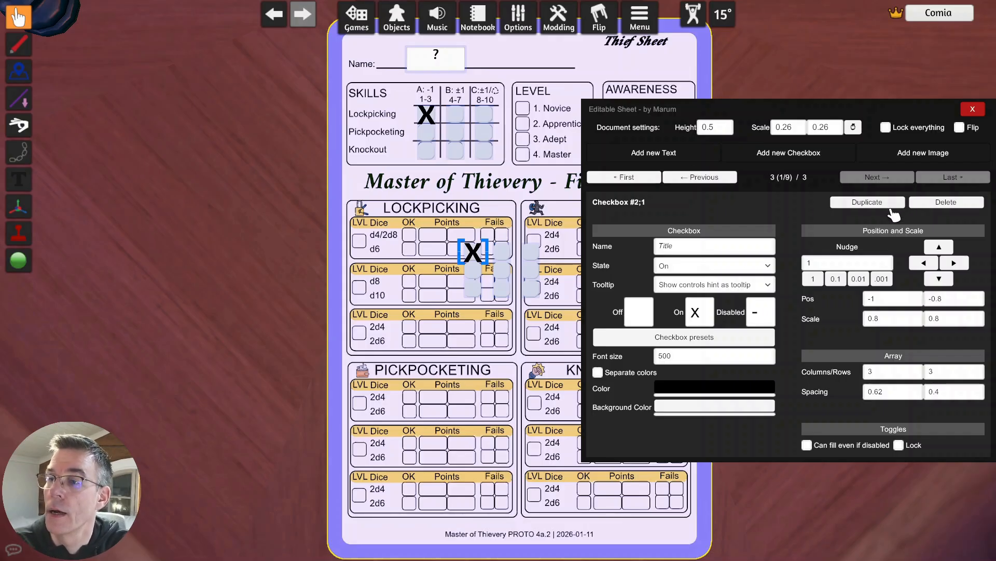
left_click(950, 204)
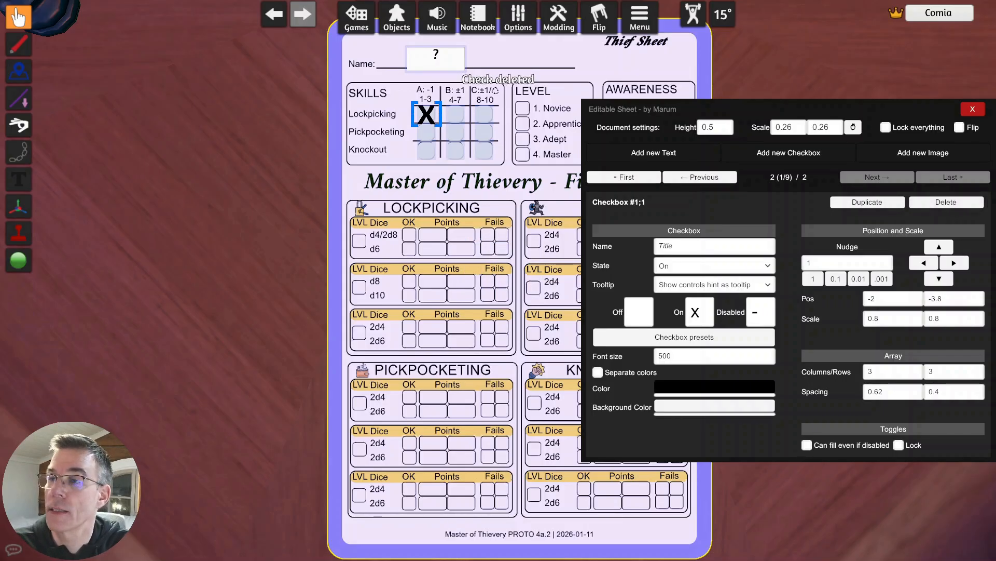
Step: Close the layout editor and commit the sheet's layout, confirming removal of the editing code
left_click(974, 109)
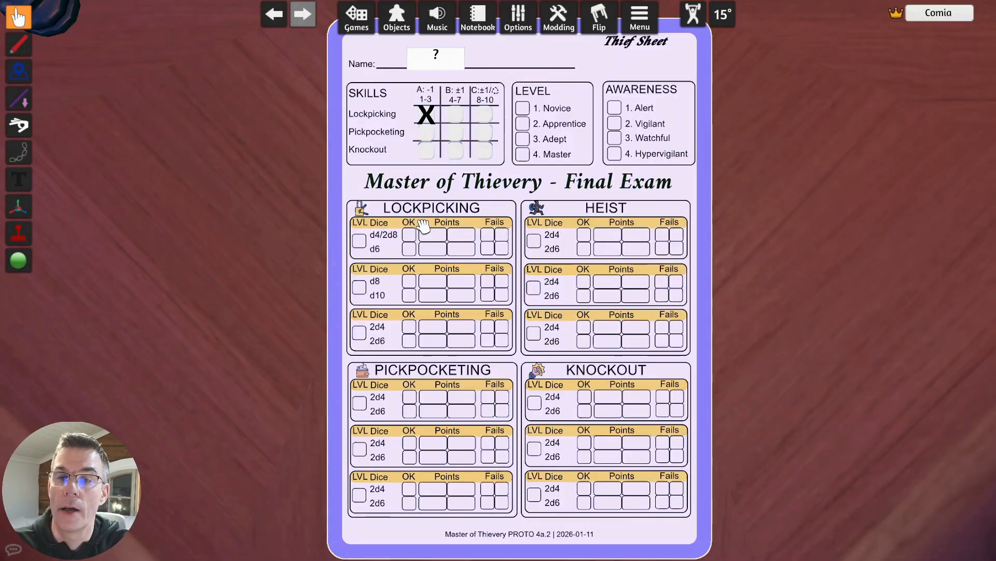
scroll(421, 226, "down", 1)
scroll(416, 233, "up", 2)
scroll(417, 236, "down", 2)
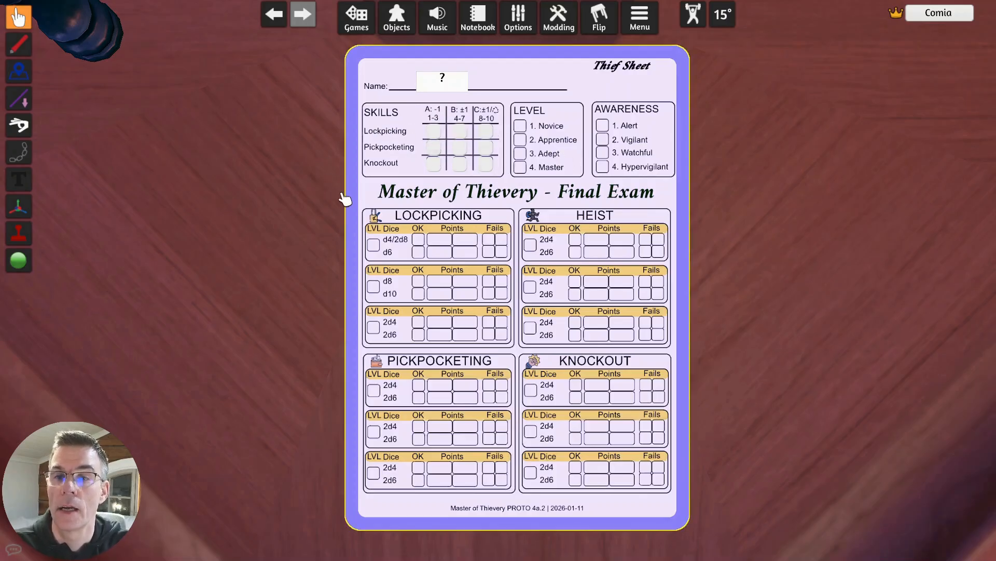
right_click(536, 78)
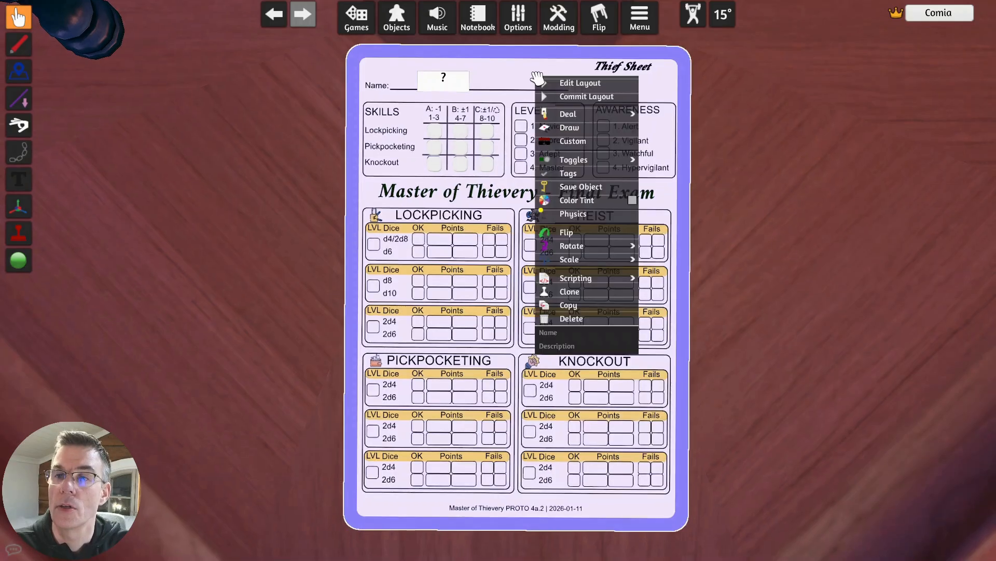
left_click(584, 97)
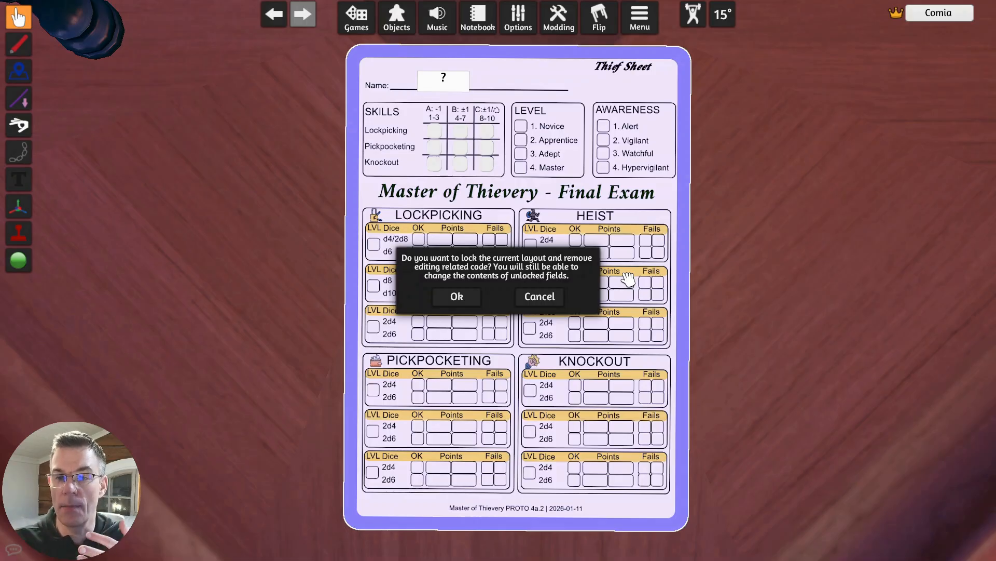
left_click(457, 297)
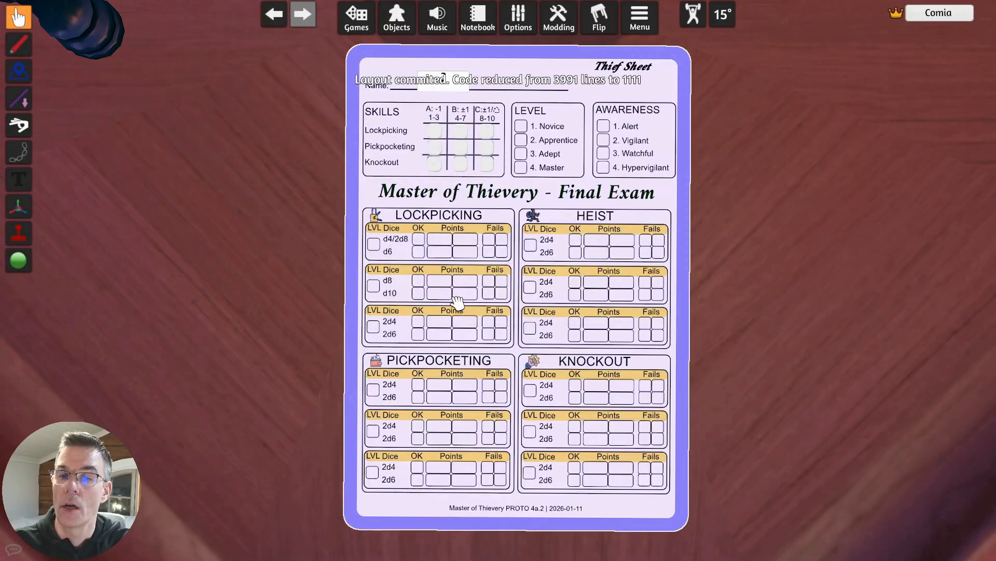
right_click(534, 200)
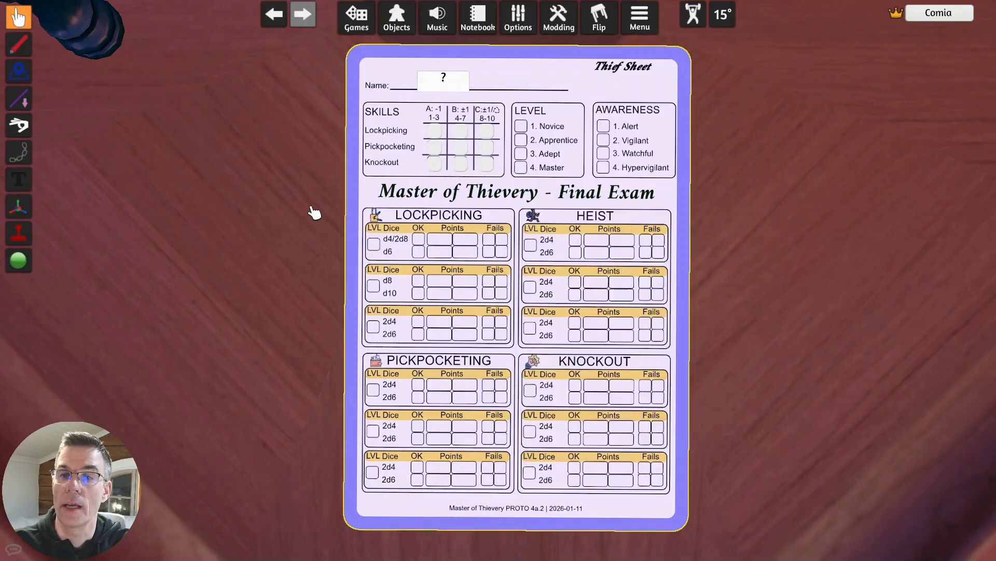
Step: Mark all nine Skills checkboxes for Lockpicking, Pickpocketing and Knockout with an X
left_click(435, 132)
left_click(460, 148)
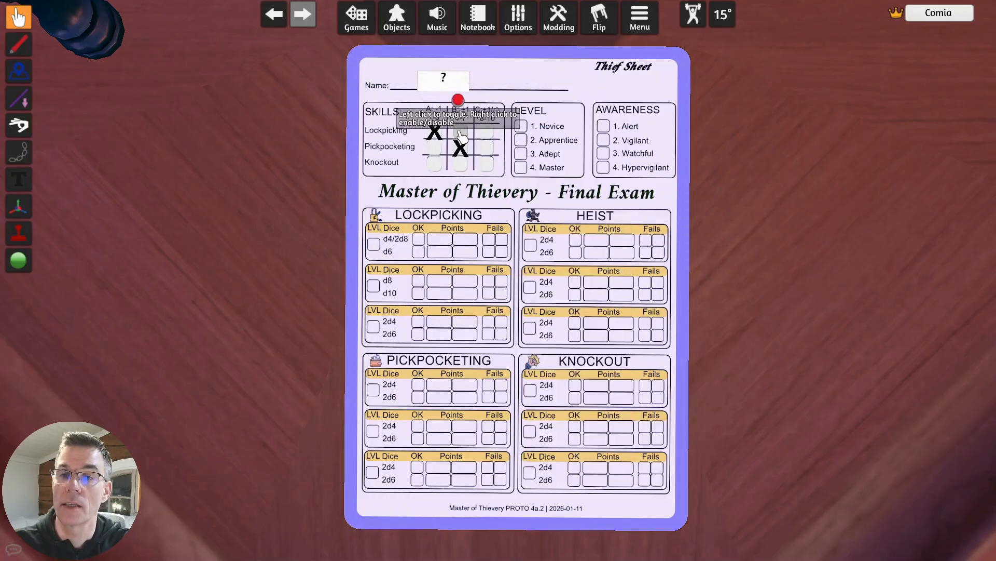
left_click(460, 133)
left_click(487, 132)
left_click(488, 148)
left_click(486, 164)
left_click(457, 164)
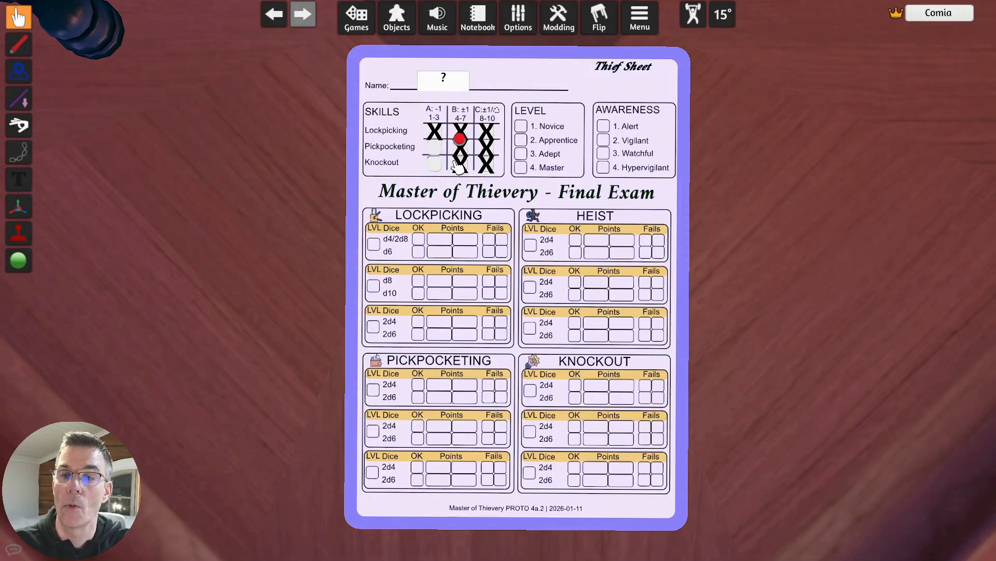
left_click(434, 148)
left_click(435, 164)
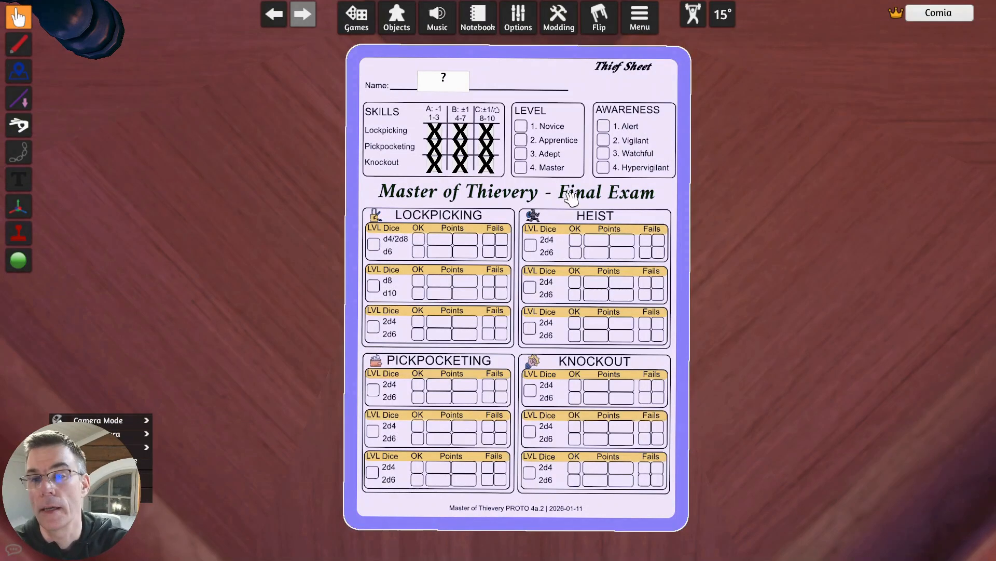
Step: Save the thief sheet as an object named "My editable thief sheet" in the root folder
right_click(658, 192)
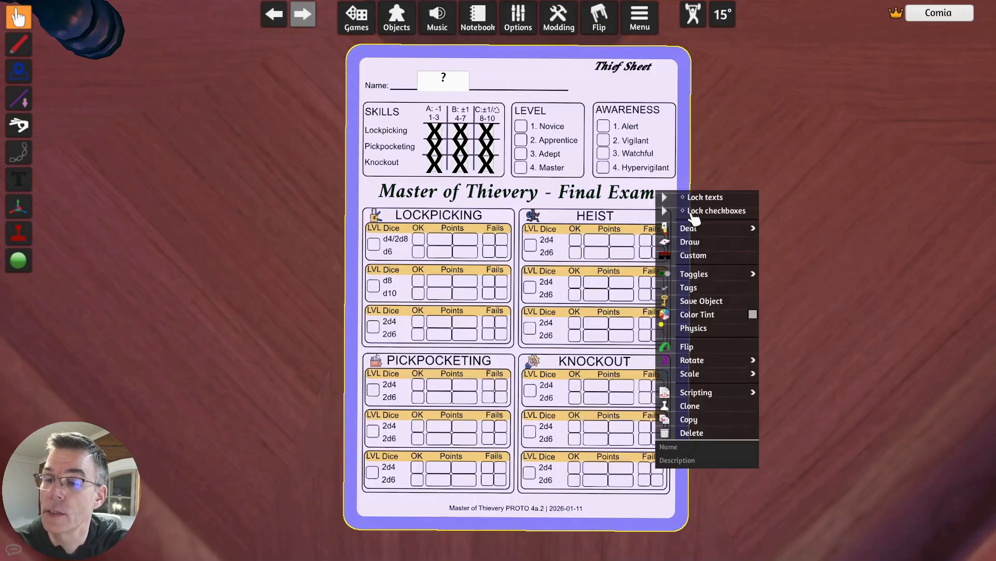
left_click(719, 305)
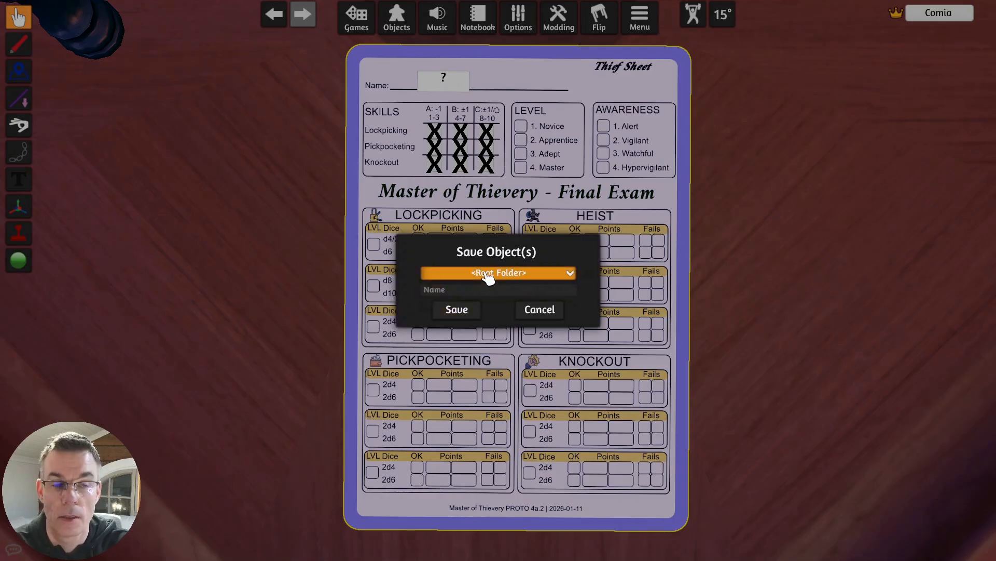
left_click(483, 291)
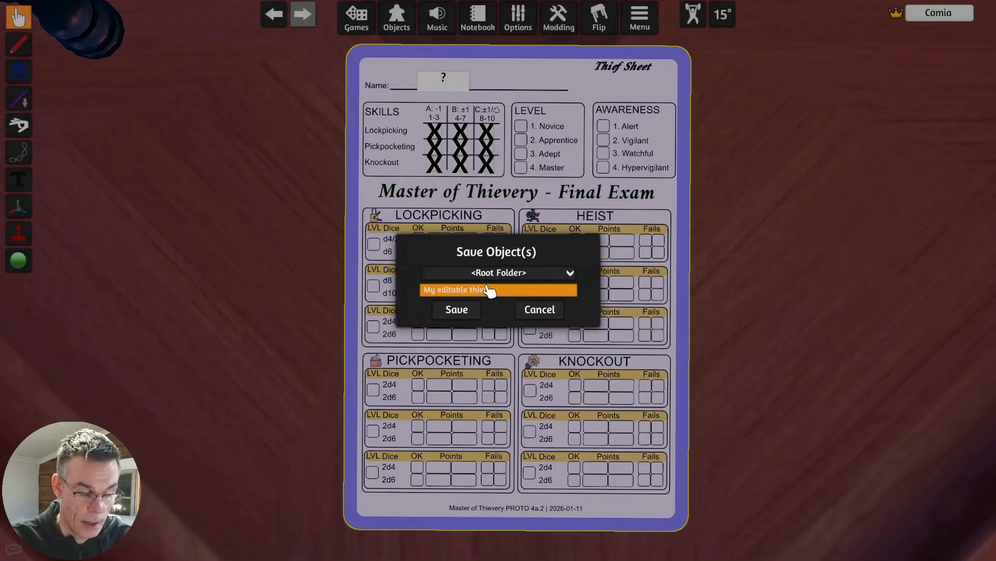
left_click(468, 310)
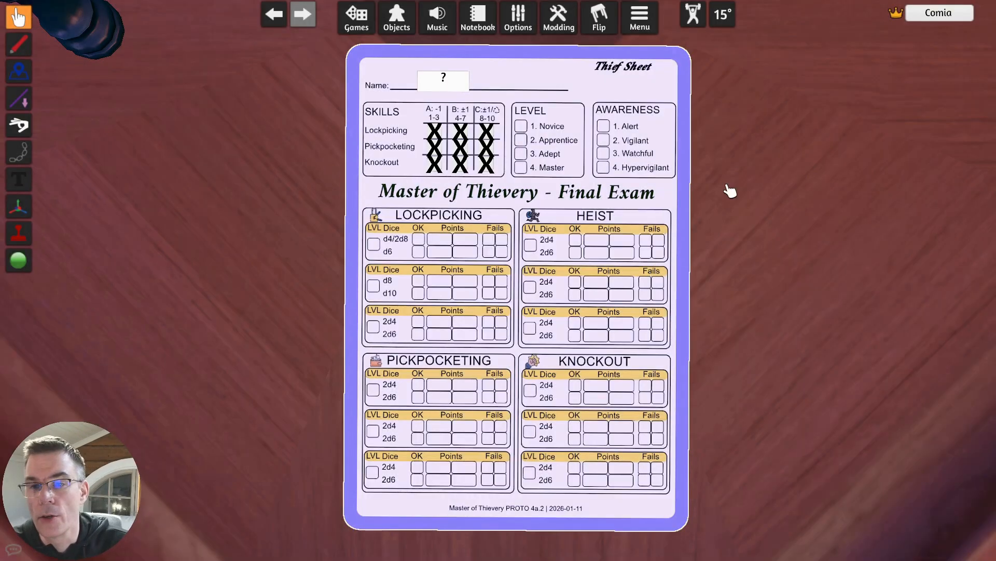
Step: Place a copy of "My editable thief sheet" from the saved objects on the table beside the original
scroll(756, 216, "down", 5)
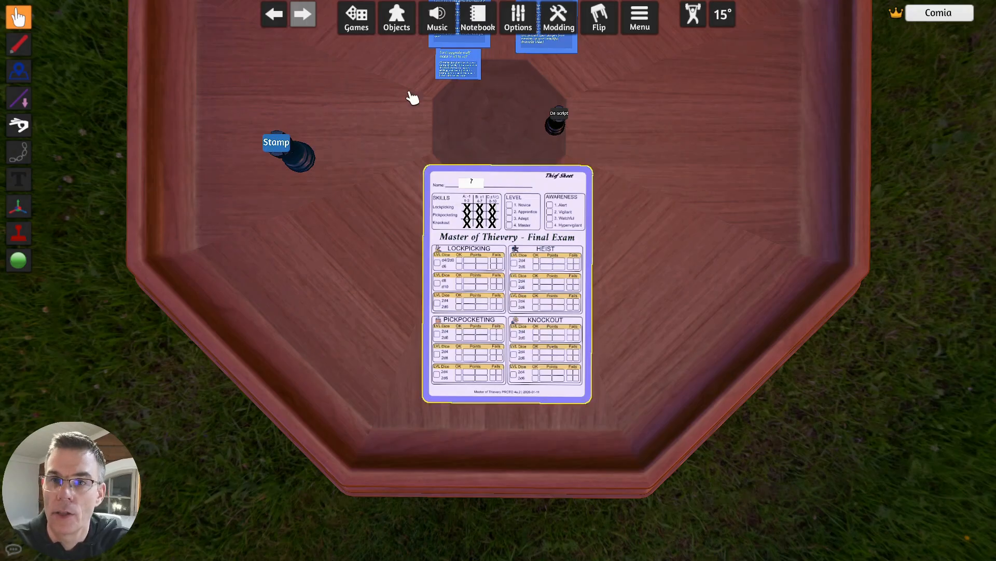
left_click(407, 23)
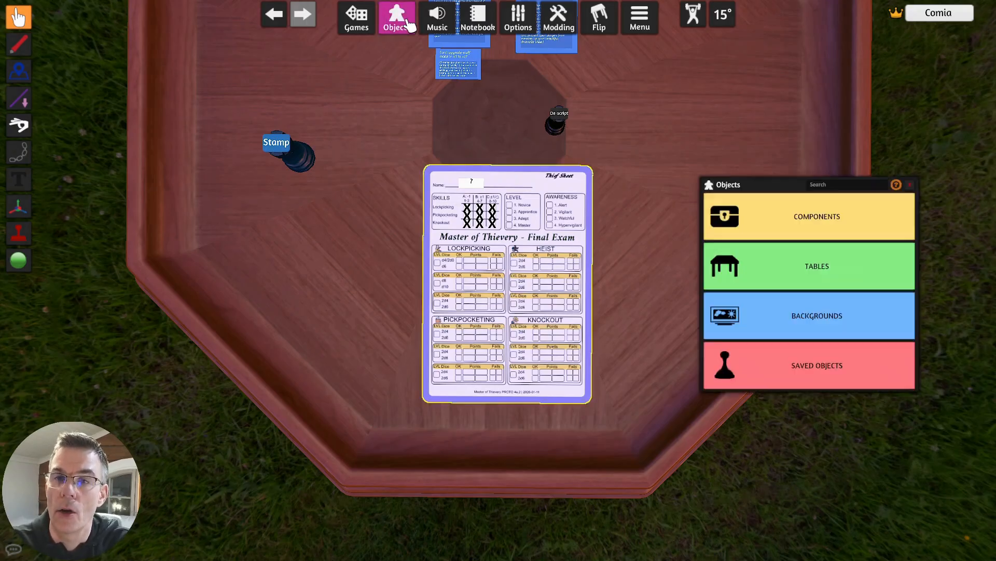
left_click(845, 419)
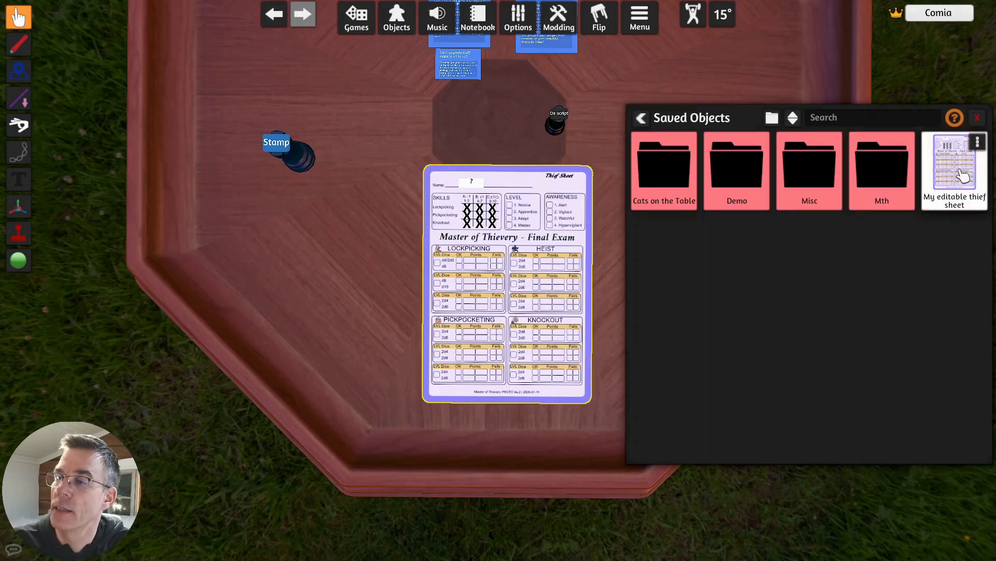
left_click_drag(961, 173, 312, 248)
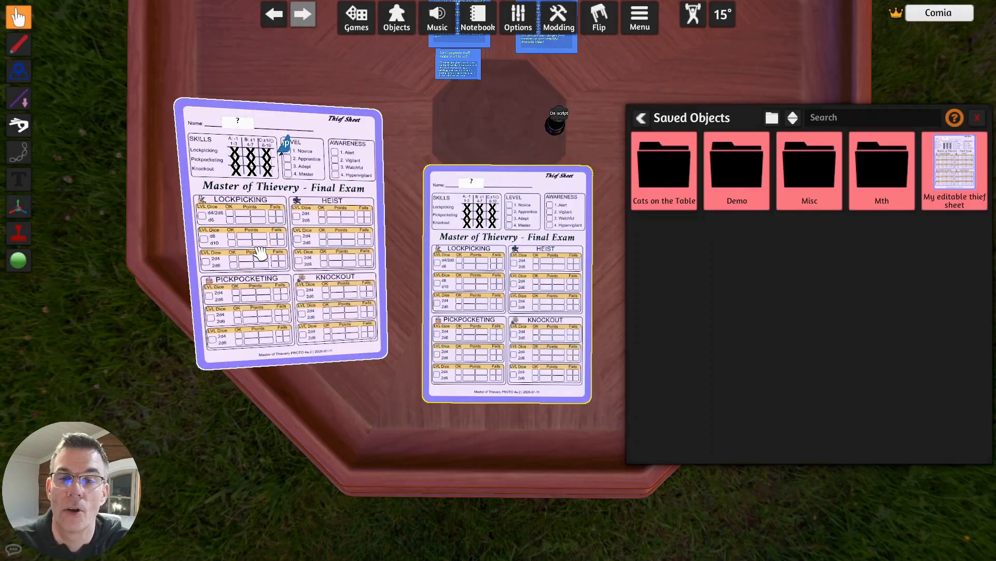
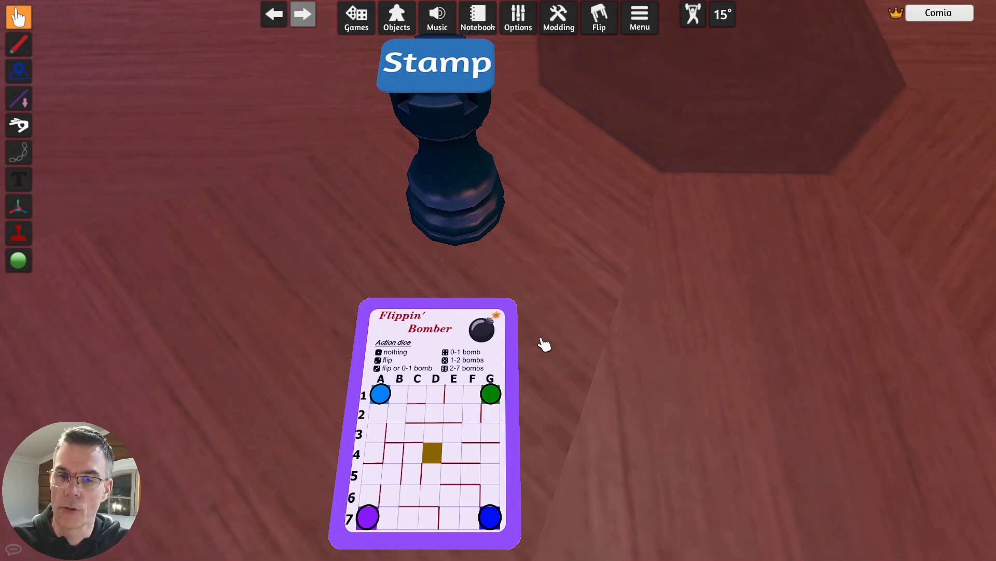
Step: Try duplicating the checkbox array in the Flippin' Bomber card's layout and nudging the copy in steps of 0.1 to -1.95 horizontally
left_click(411, 418)
right_click(425, 398)
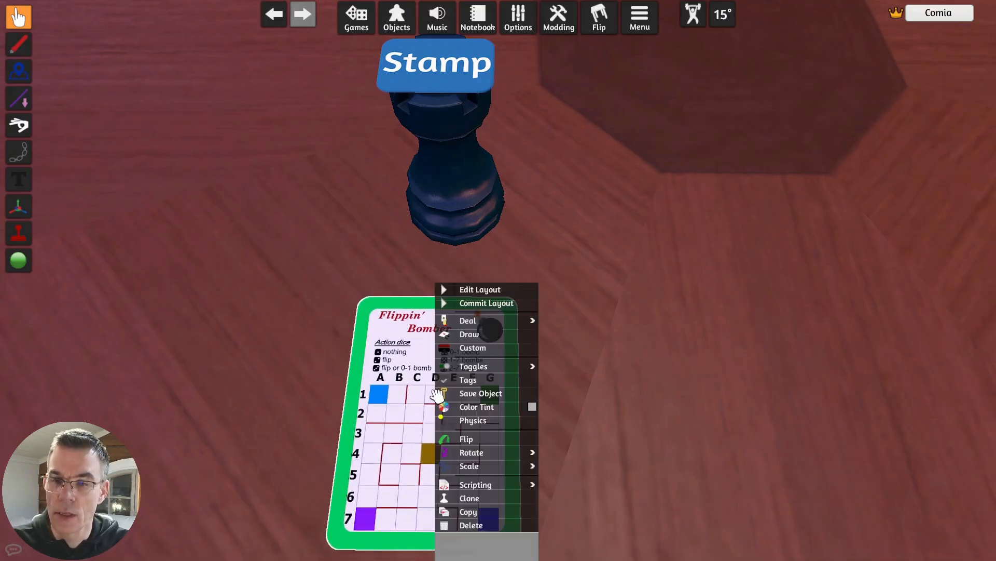
left_click(482, 289)
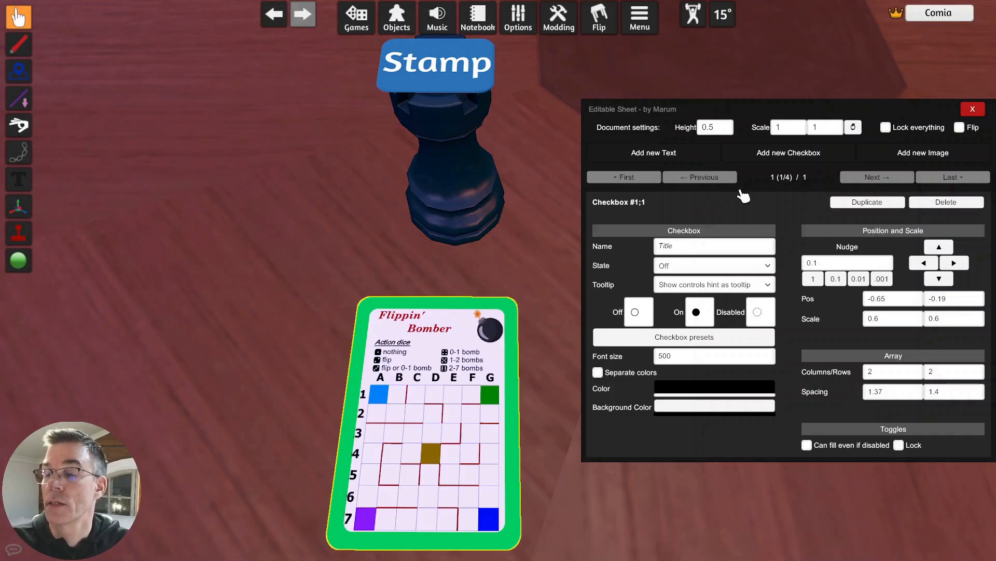
left_click(872, 202)
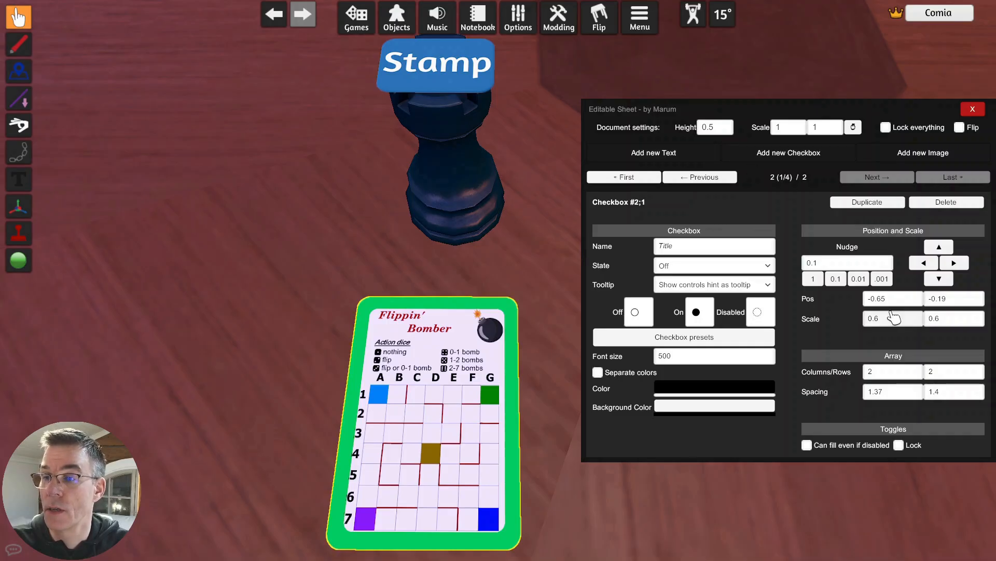
left_click(920, 267)
left_click(921, 267)
left_click(921, 267)
left_click(920, 267)
left_click(921, 267)
left_click(921, 267)
left_click(921, 266)
left_click(920, 266)
left_click(923, 263)
left_click(923, 264)
left_click(923, 263)
left_click(923, 264)
left_click(923, 263)
key("alt")
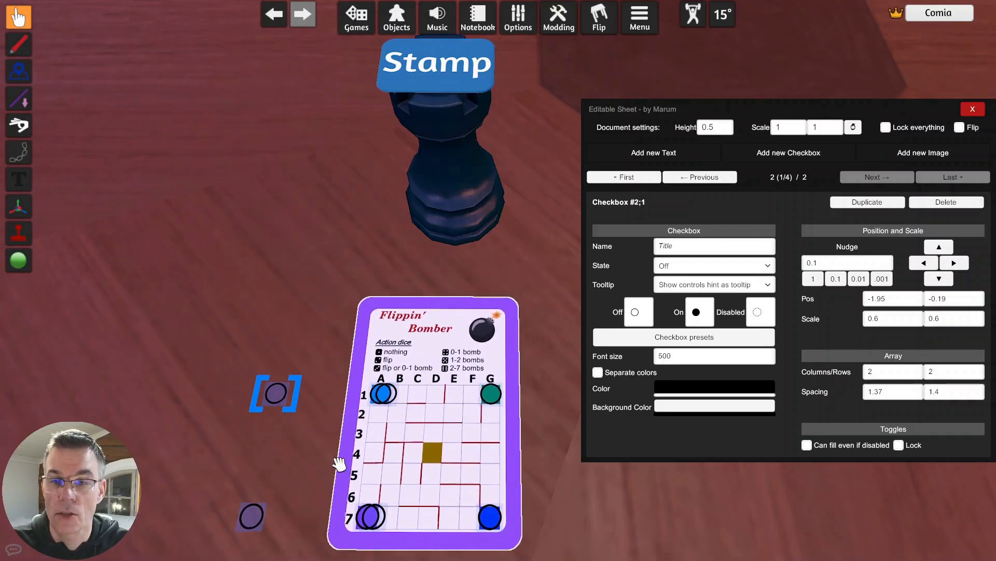
Step: Nudge the duplicated checkbox array in steps of 0.1 to -1.65 horizontally and delete the duplicate
left_click(954, 262)
left_click(954, 262)
left_click(954, 262)
left_click(954, 262)
left_click(954, 262)
left_click(954, 263)
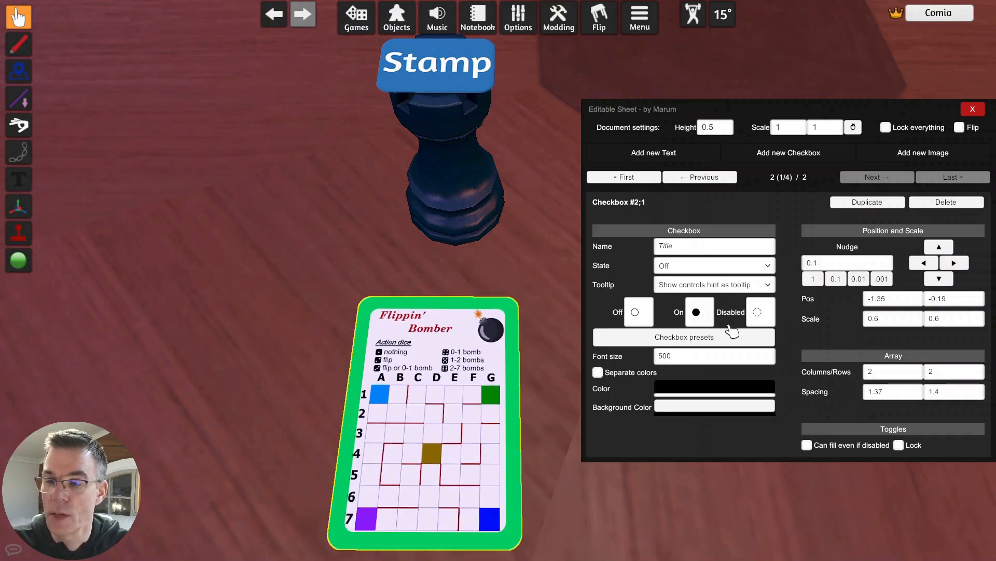
left_click(923, 262)
left_click(924, 262)
left_click(924, 262)
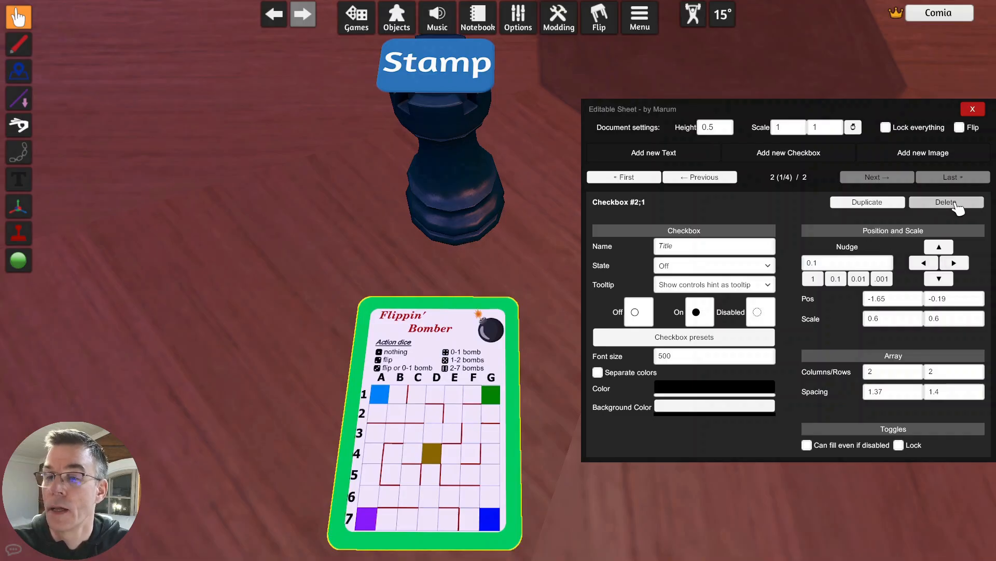
left_click(956, 205)
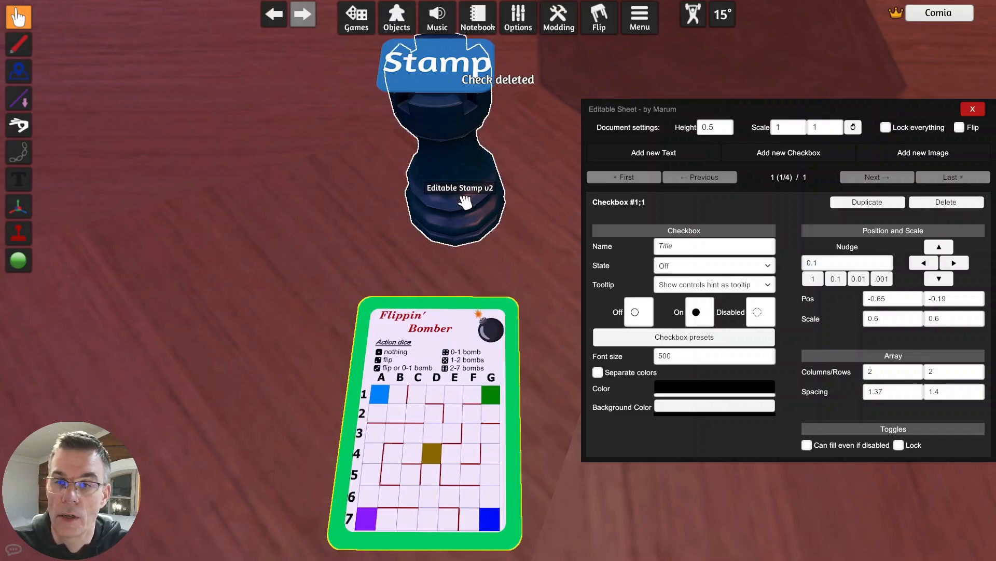
Step: Stamp the green side of the Flippin' Bomber card with the Editable Stamp and move the stamp off the card
key("Delete")
left_click_drag(460, 197, 454, 411)
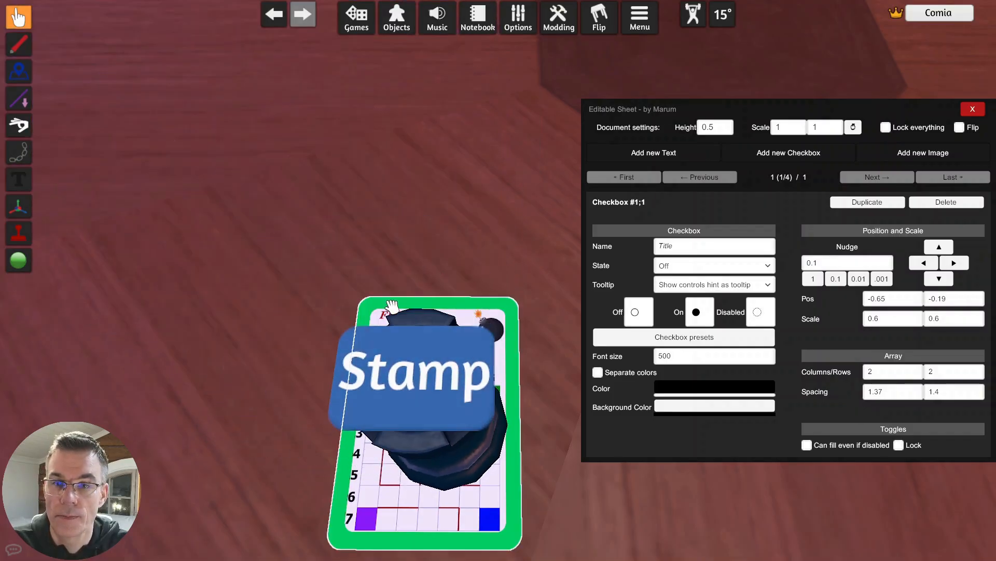
left_click(412, 346)
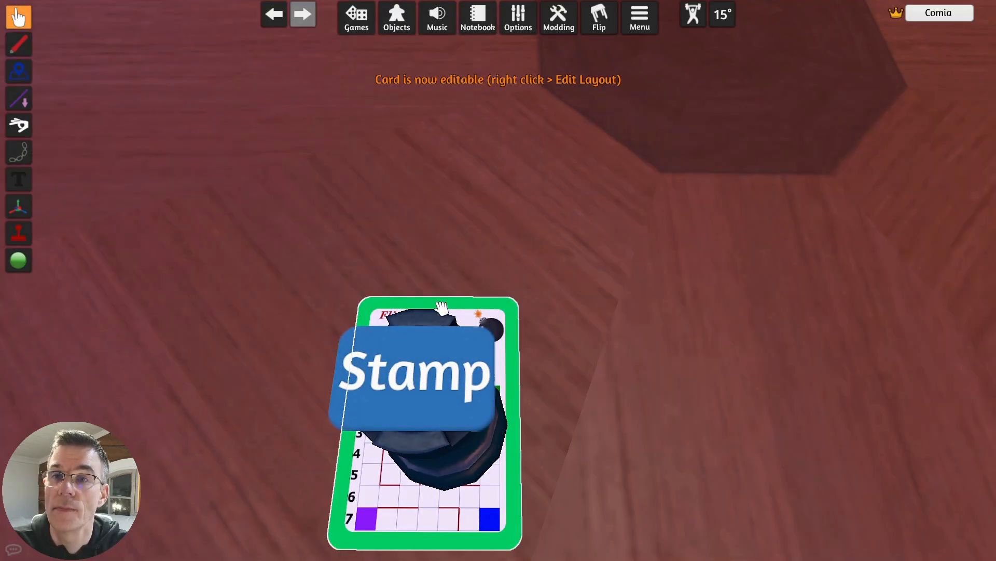
left_click_drag(441, 458, 351, 238)
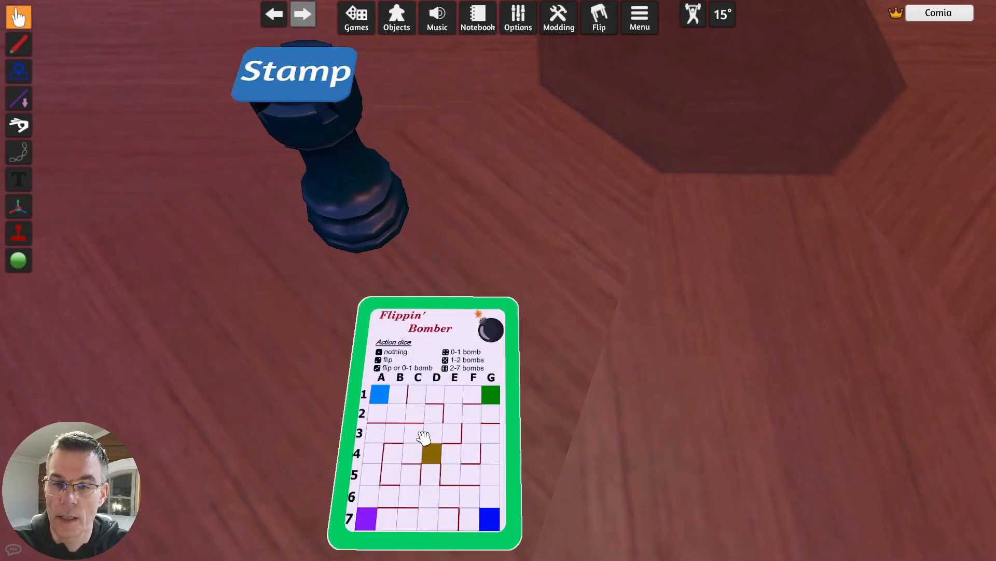
Step: Open the layout editor for the green Flippin' Bomber card and add a new checkbox
right_click(450, 371)
left_click(507, 261)
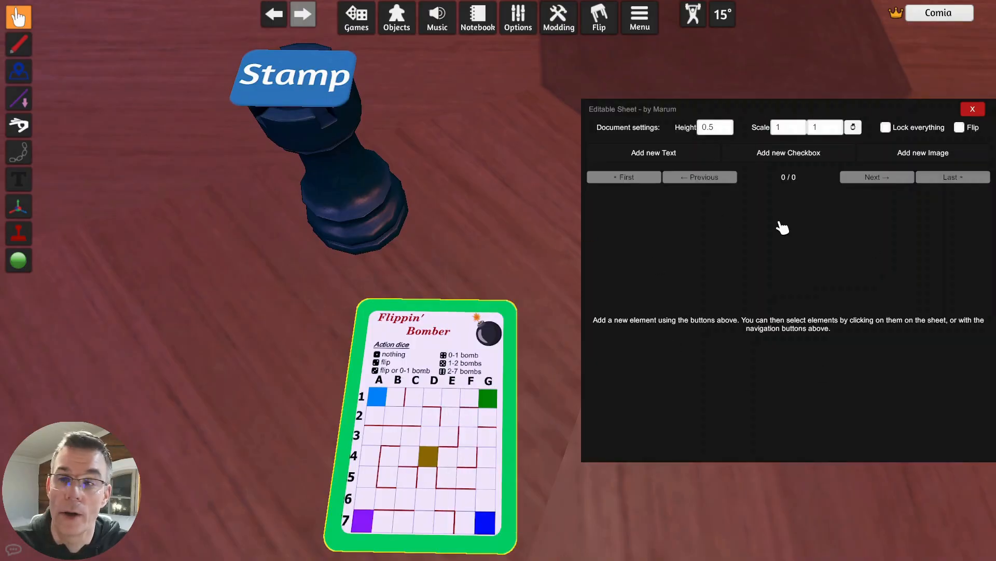
left_click(799, 159)
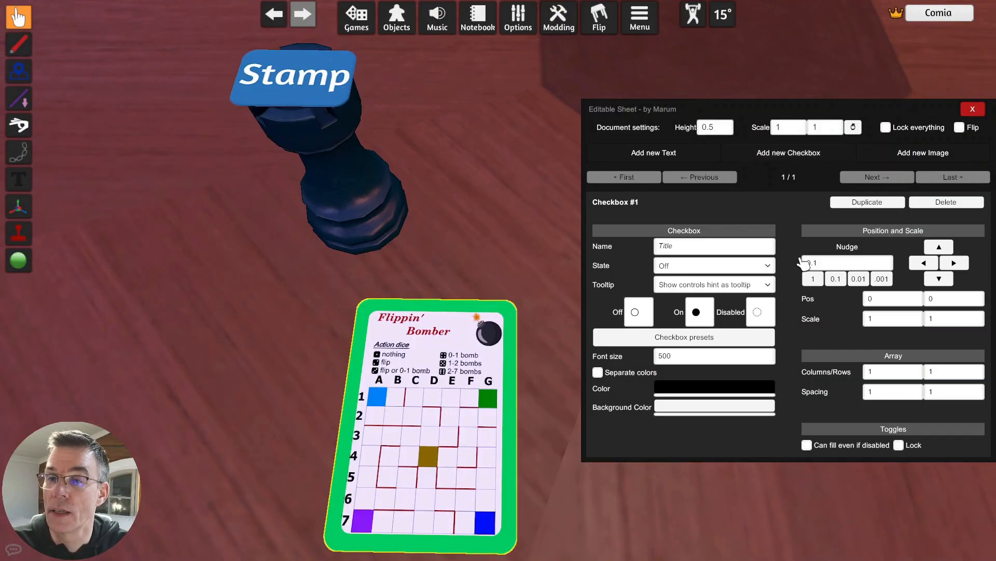
Step: Flip the green and purple Flippin' Bomber cards over and back to check the checkboxes on each face
key("f")
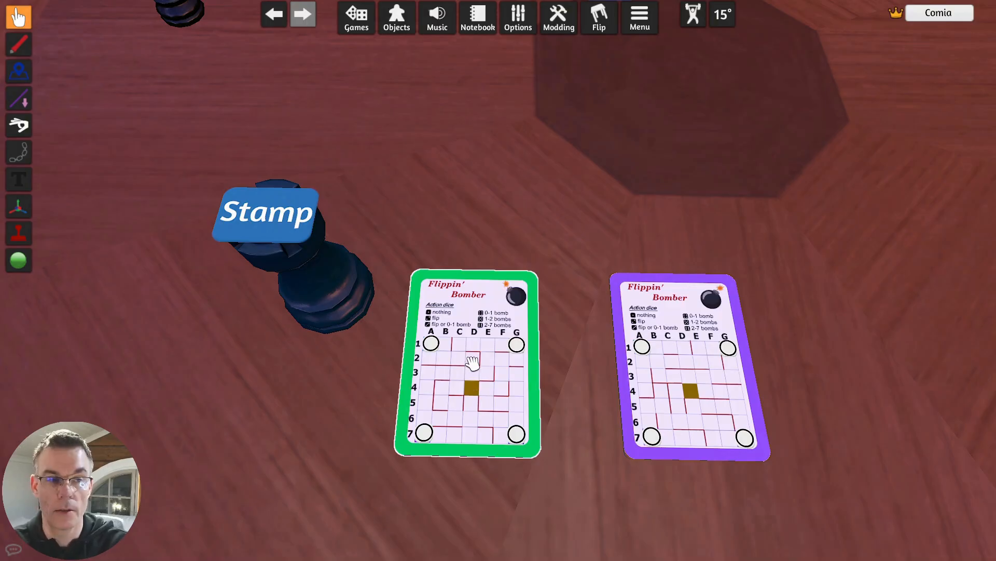
key("f")
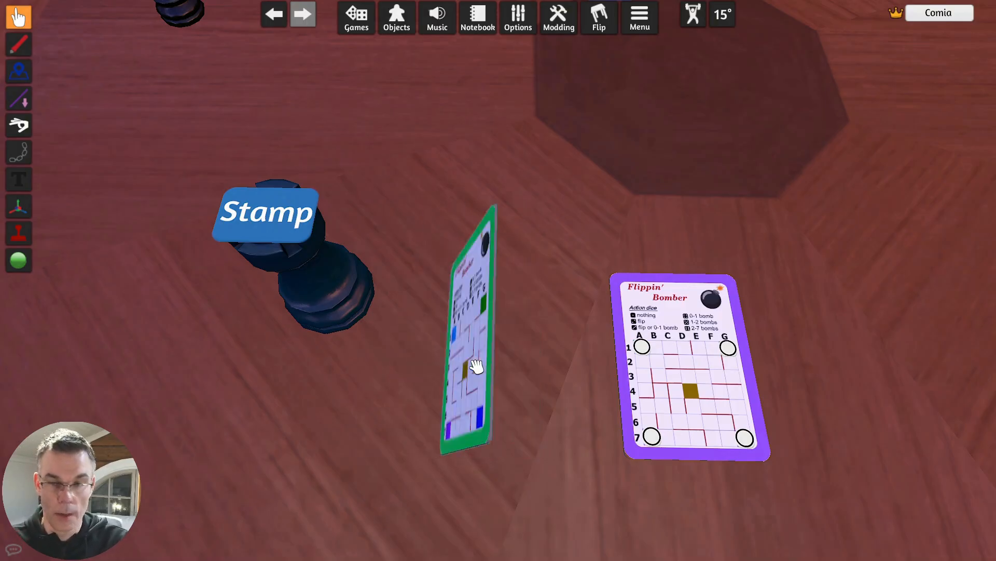
key("f")
key("f")
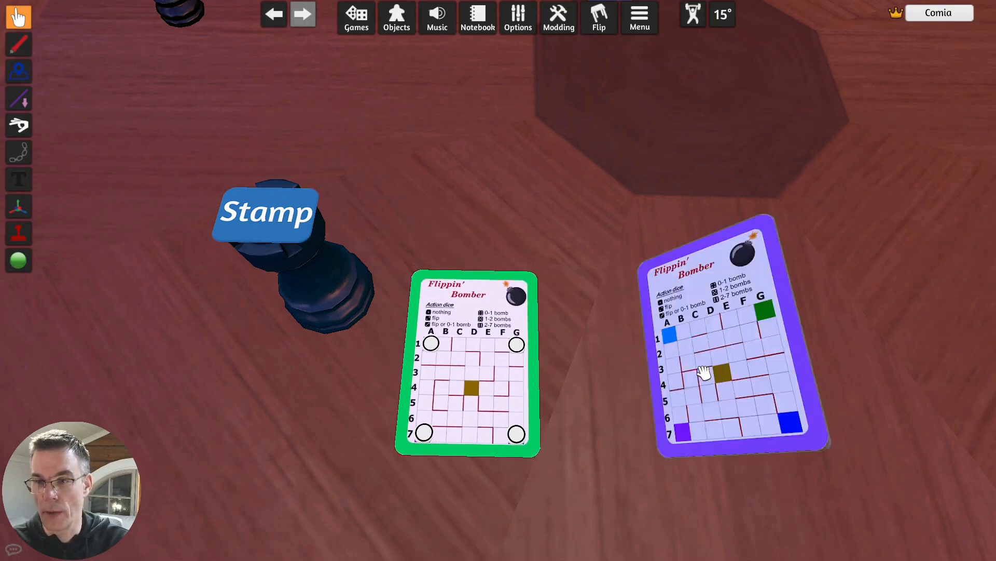
key("f")
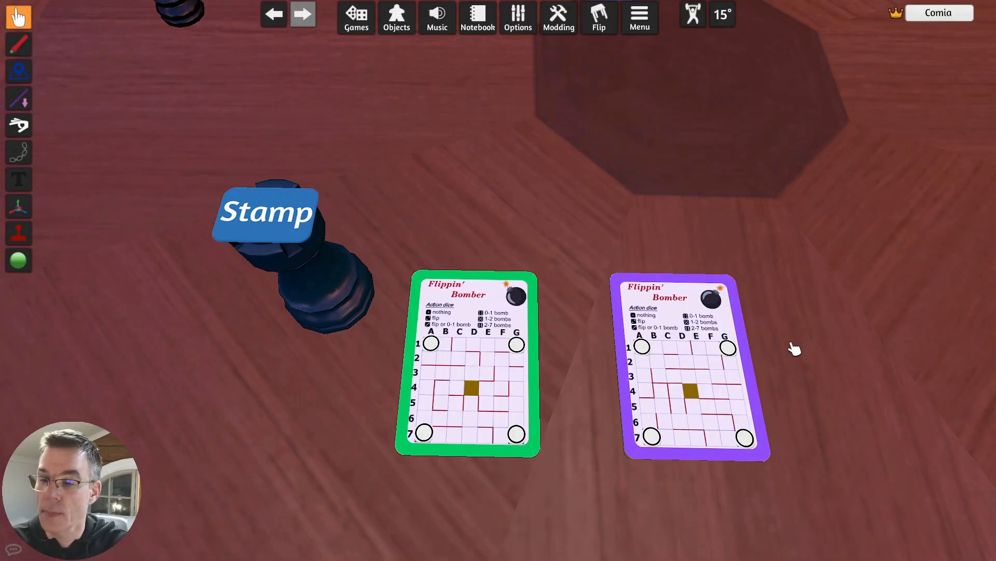
Step: Select both Flippin' Bomber cards, combine them into one object with states, and move it further from the stamp
left_click_drag(829, 502, 403, 203)
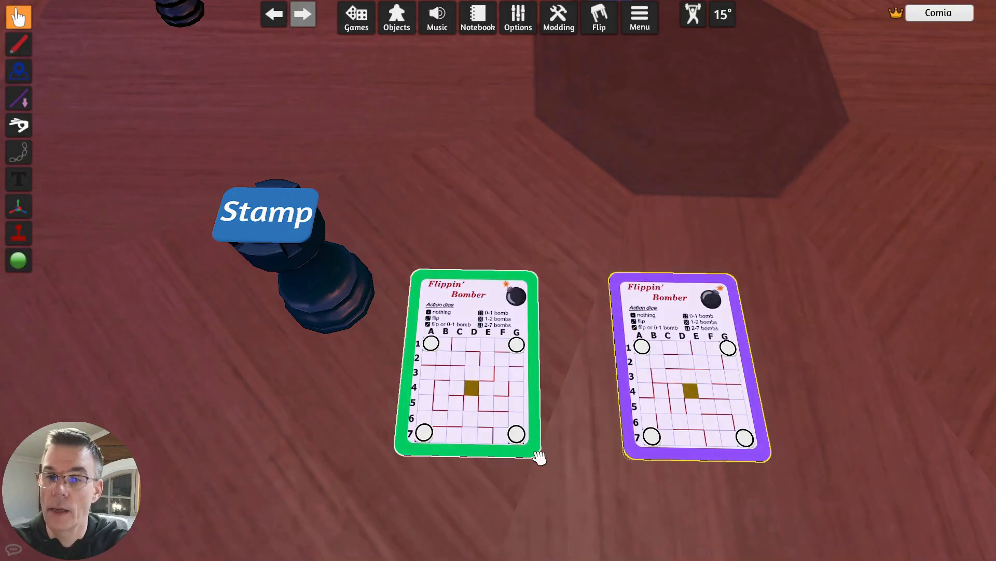
right_click(486, 295)
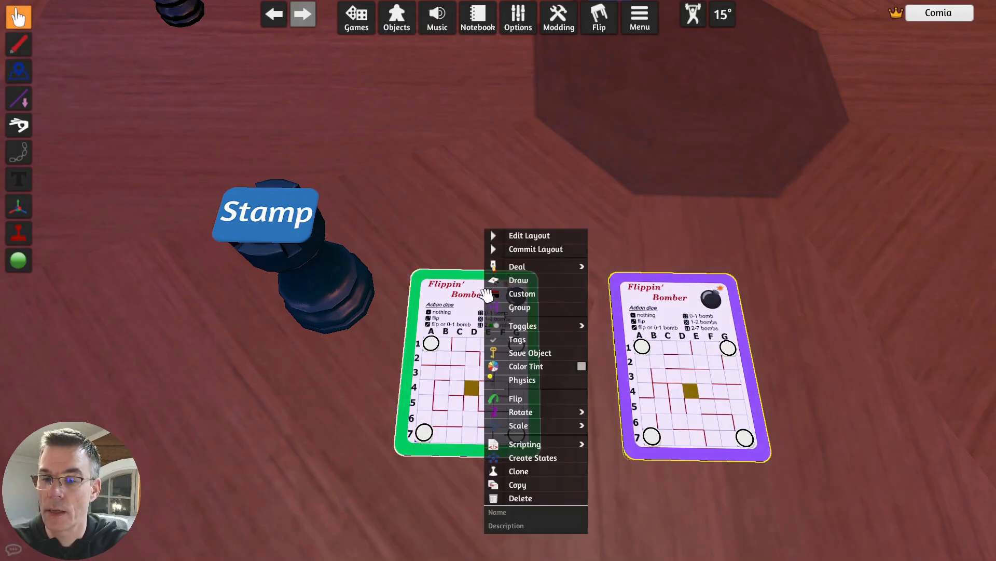
left_click(558, 466)
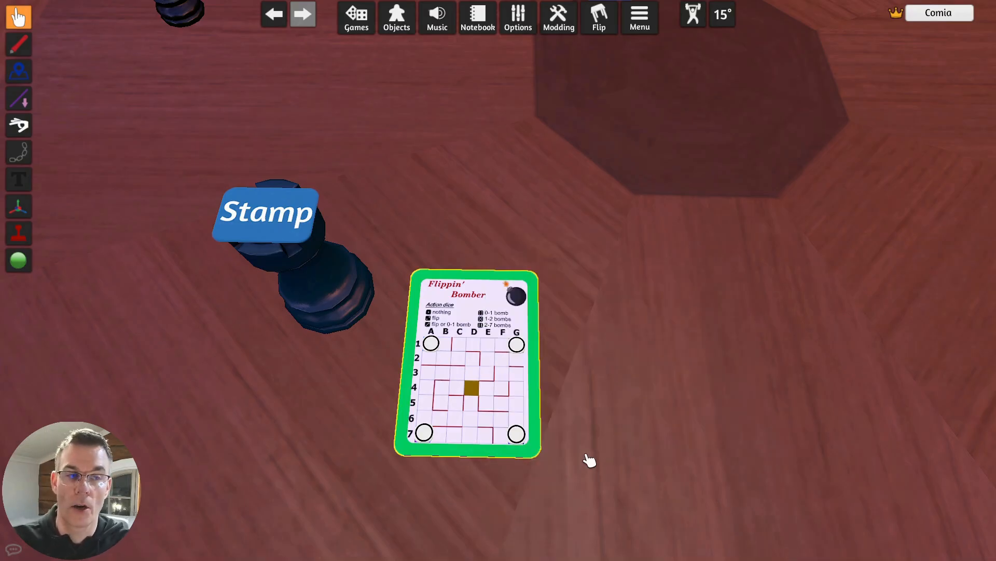
left_click_drag(494, 356, 576, 364)
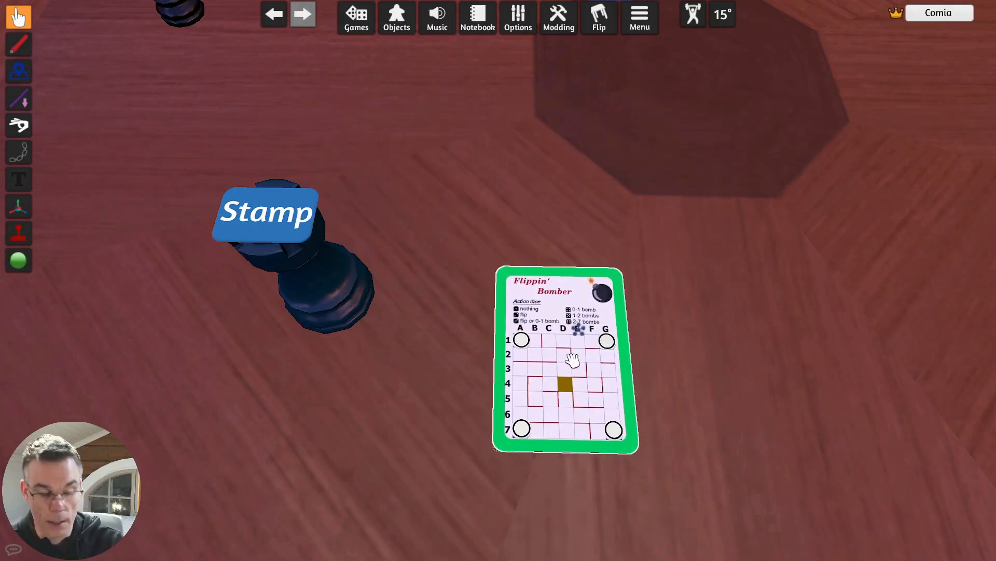
Step: Flip the combined Flippin' Bomber card over and back to examine both of its faces
key("f")
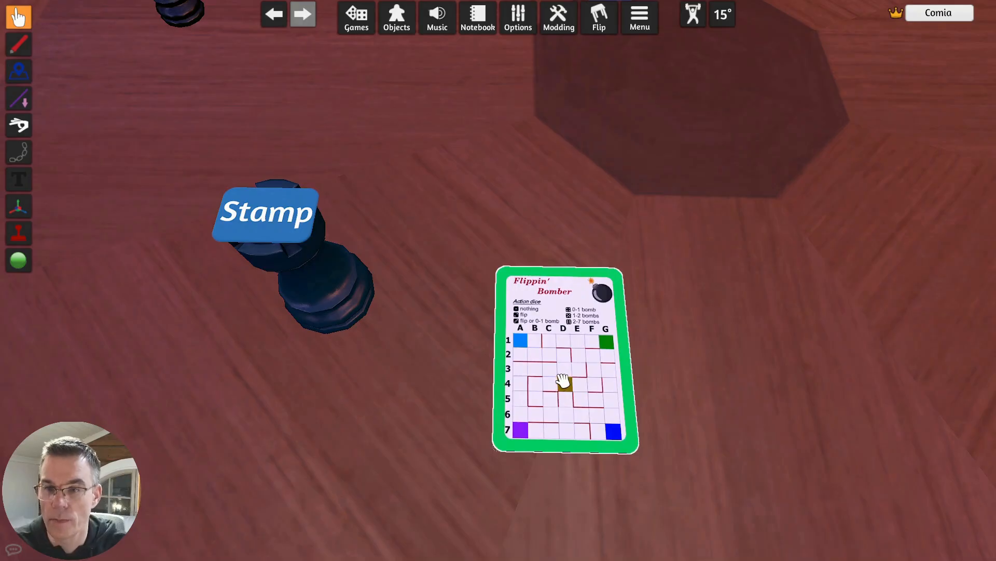
key("f")
key("f")
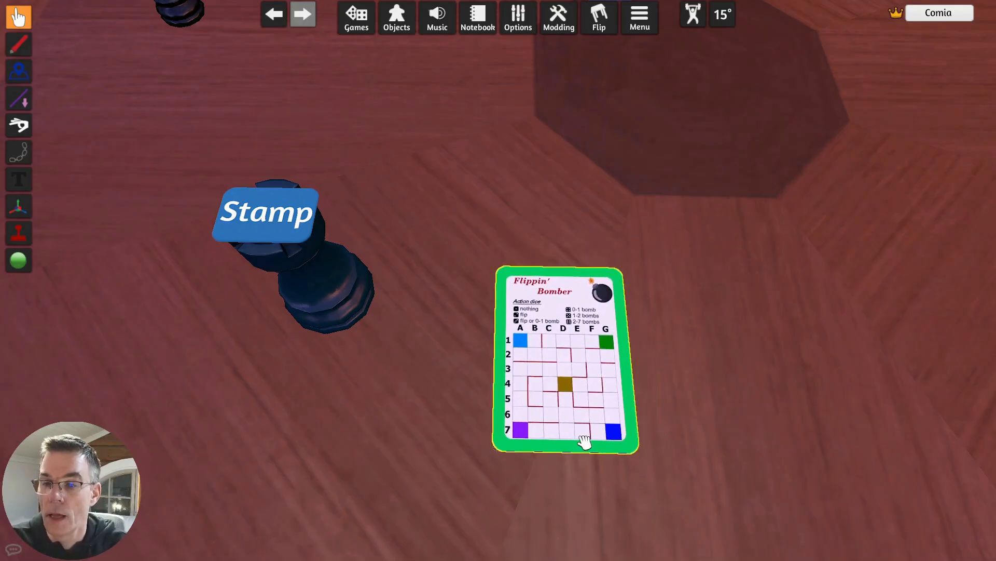
key("f")
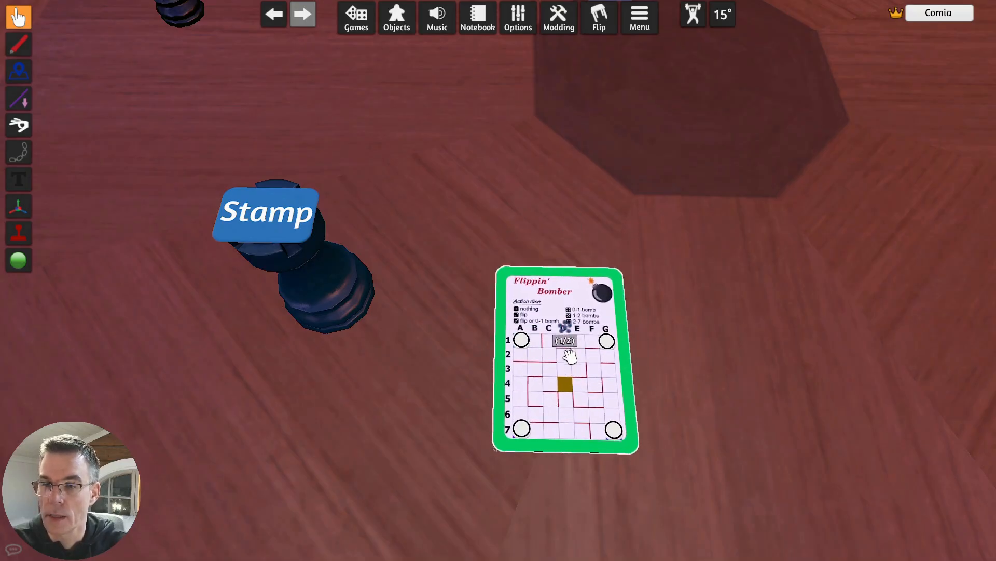
Step: Switch the combined Flippin' Bomber card to state 2
right_click(559, 307)
mouse_move(614, 273)
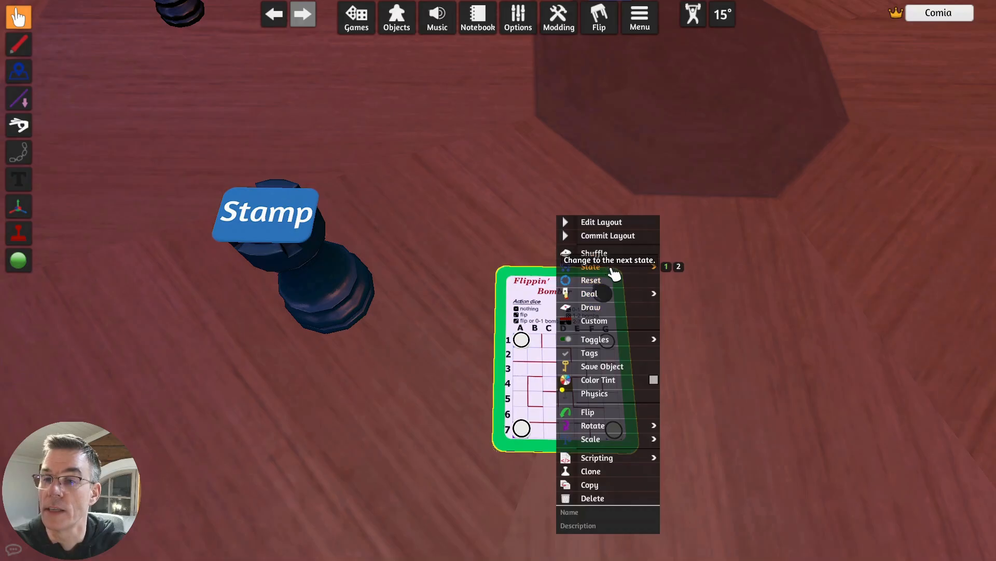
left_click(679, 267)
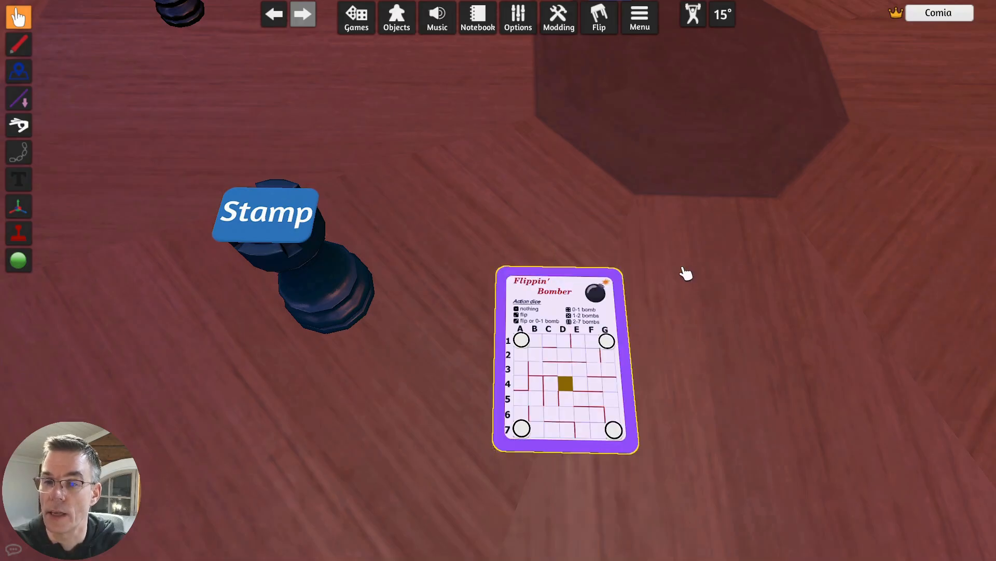
Step: Switch the combined Flippin' Bomber card to state 1 and tick the checkbox in grid corner G7
right_click(557, 346)
mouse_move(621, 266)
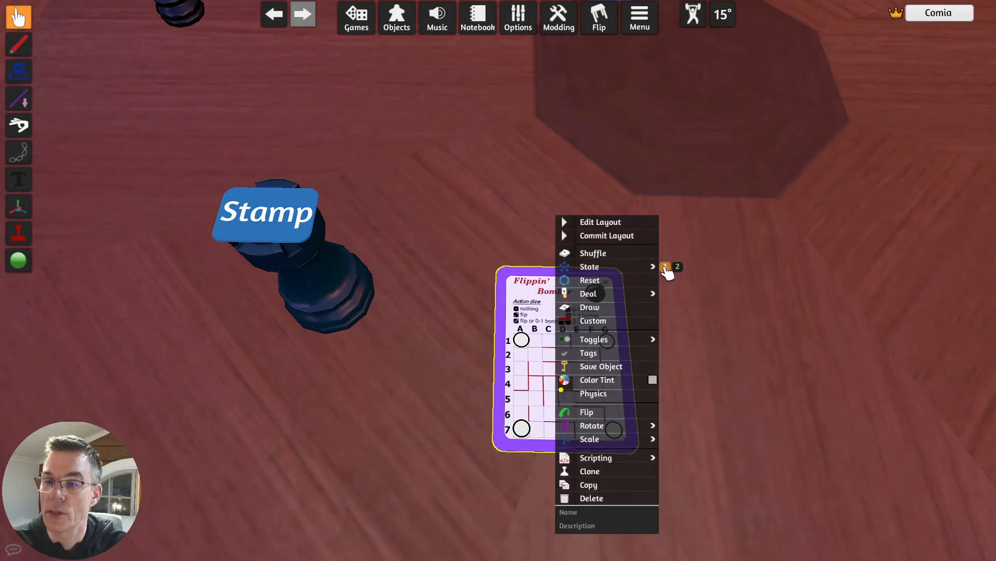
left_click(666, 267)
left_click(614, 430)
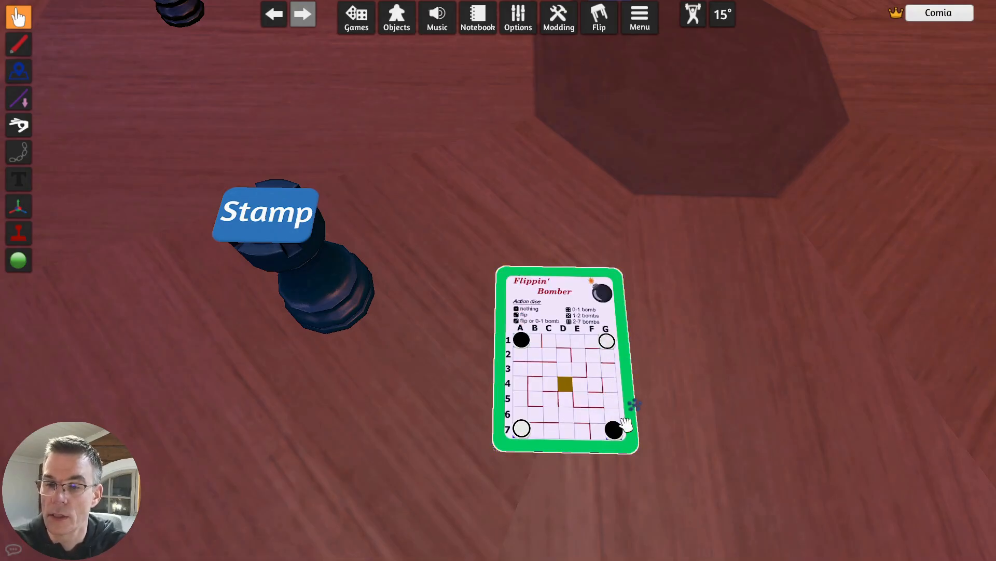
Step: Switch the Flippin' Bomber card to state 2 and tick the checkbox in grid corner G1
right_click(574, 356)
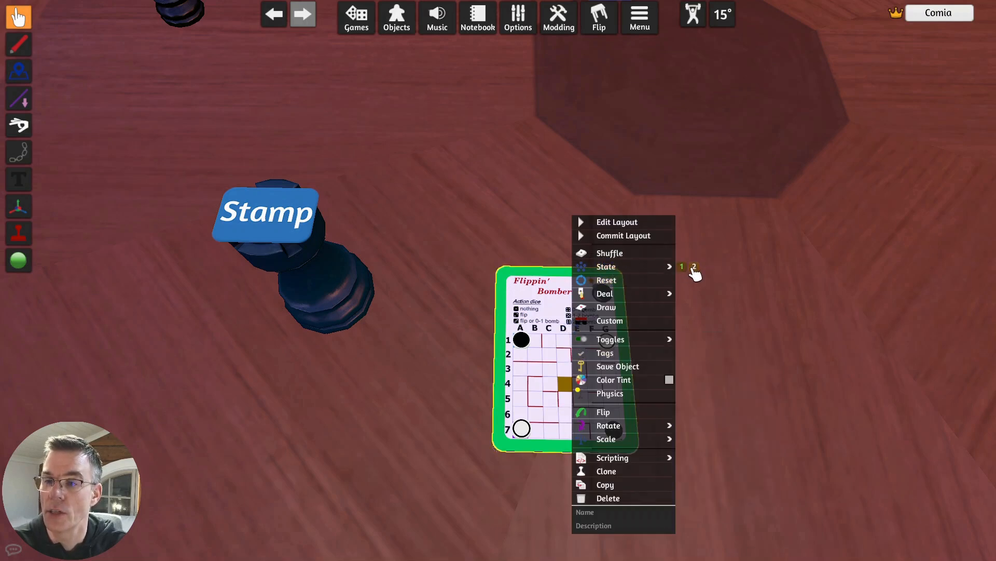
left_click(695, 271)
left_click(607, 340)
Step: Return the Flippin' Bomber card to state 1, and alternate between states 2 and 1 to check the checkboxes on each, ending on state 1
right_click(560, 357)
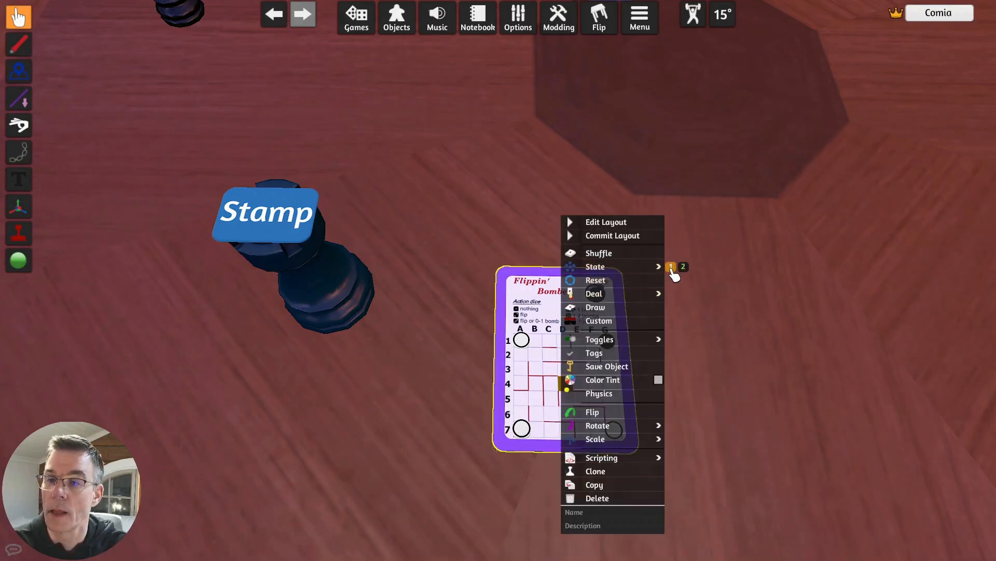
left_click(671, 267)
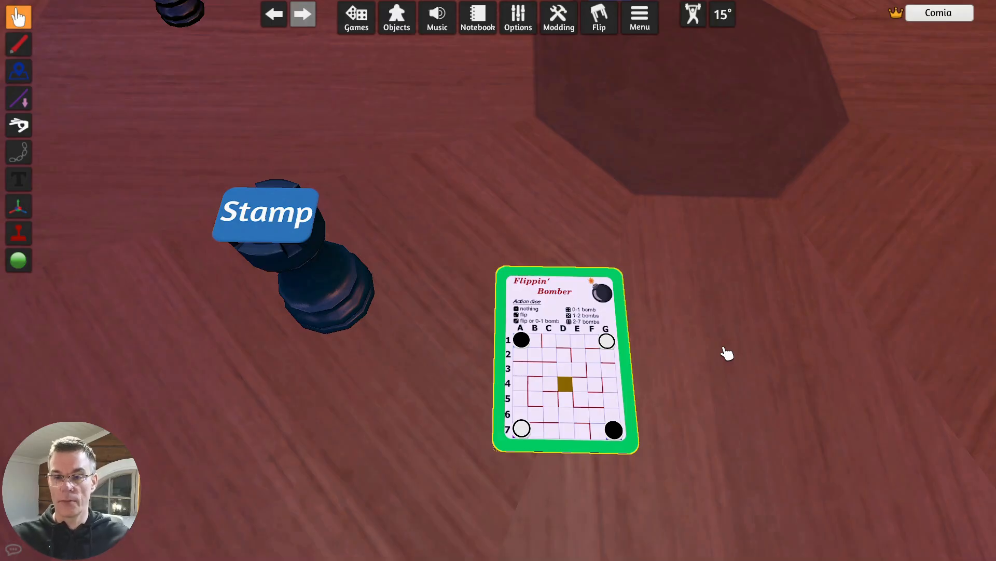
key("2")
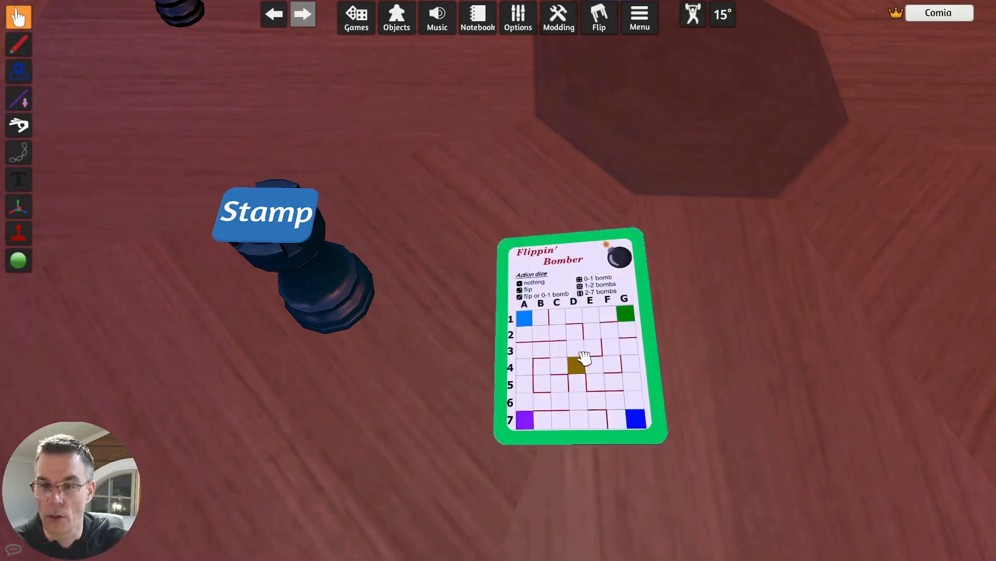
key("1")
key("2")
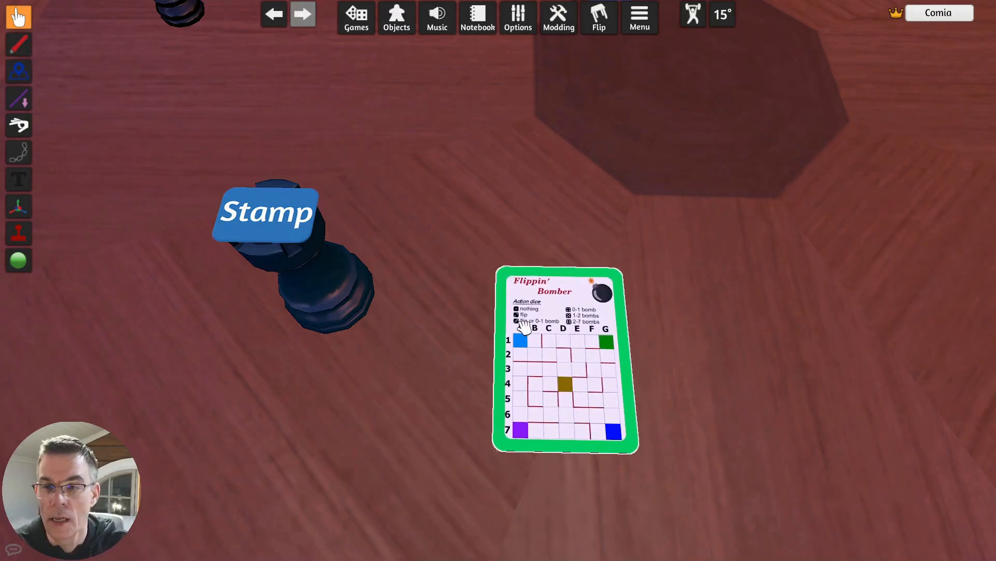
key("1")
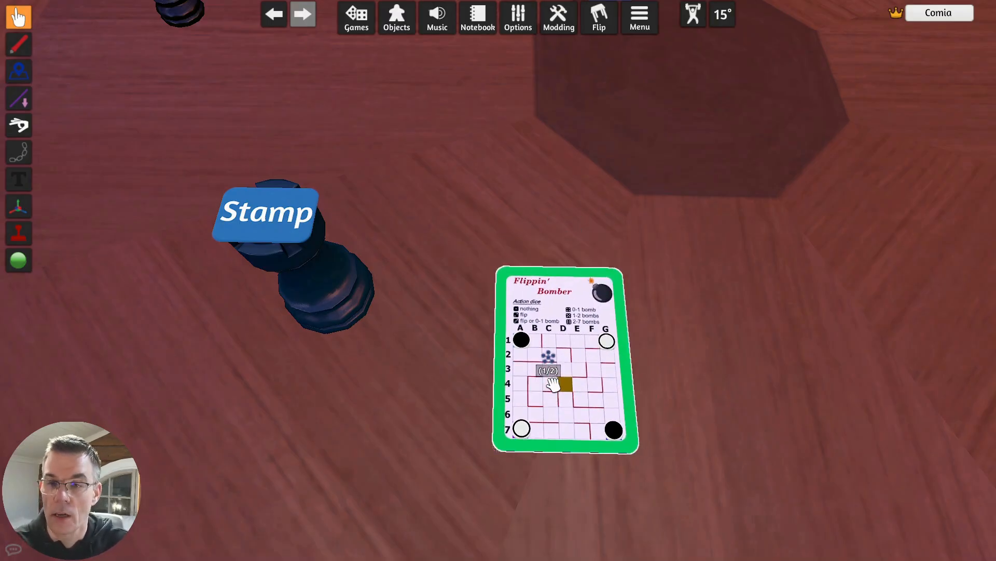